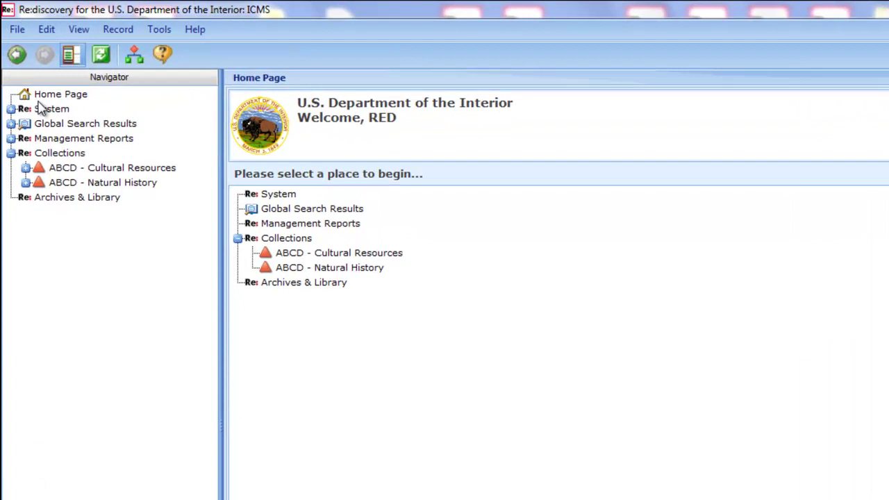
Go to the ABCD - Cultural Resources directory under Collections
{"action": "left_click", "coordinate": [43, 96]}
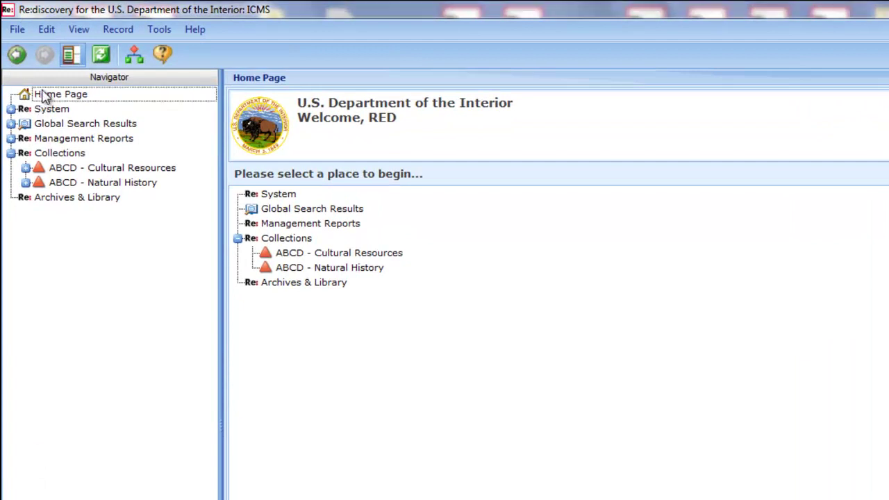
{"action": "key", "text": "Down"}
{"action": "key", "text": "Down"}
{"action": "key", "text": "Down"}
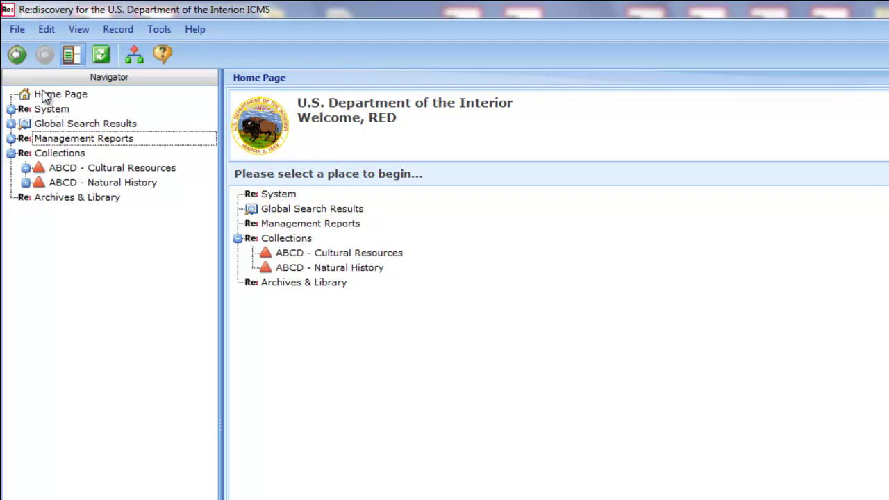
{"action": "key", "text": "Down"}
{"action": "key", "text": "Down"}
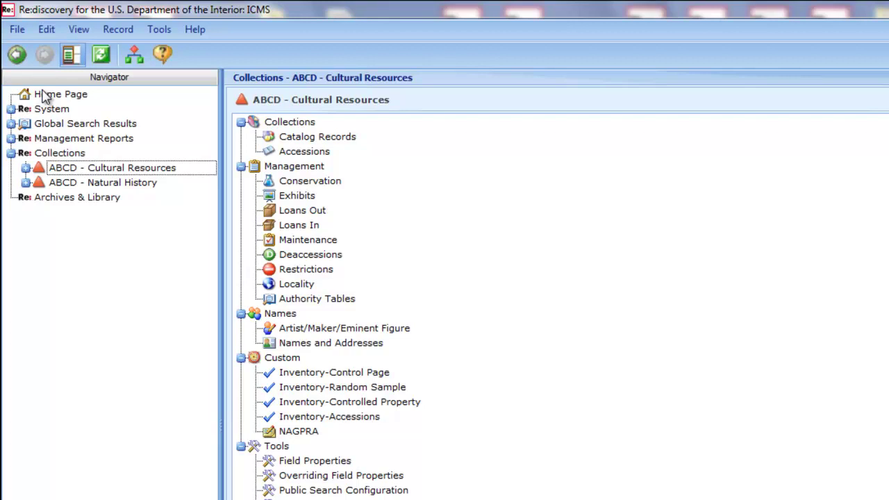
Open the Inventory-Control Page from the Custom group of the ABCD - Cultural Resources directory
{"action": "key", "text": "Tab"}
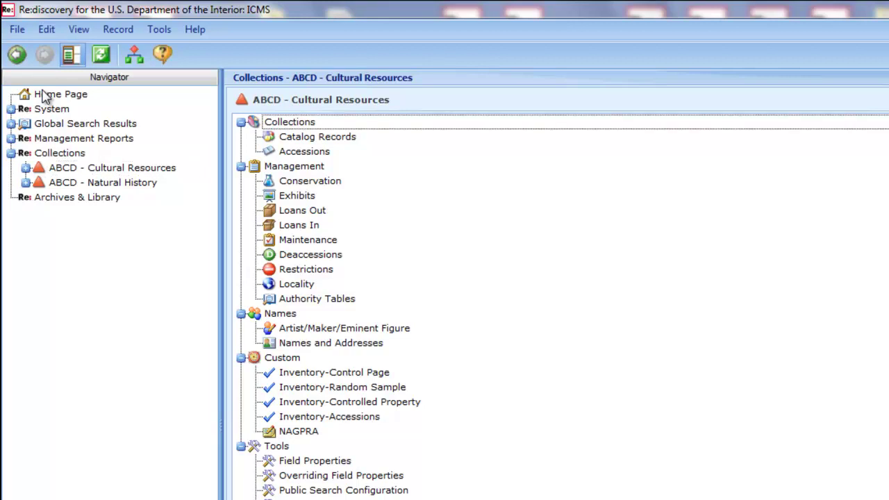
{"action": "key", "text": "Down"}
{"action": "key", "text": "Down"}
{"action": "key", "text": "Down"}
{"action": "key", "text": "Down"}
{"action": "key", "text": "Down"}
{"action": "key", "text": "Down"}
{"action": "key", "text": "Down"}
{"action": "key", "text": "Down"}
{"action": "key", "text": "Down"}
{"action": "key", "text": "Down"}
{"action": "key", "text": "Down"}
{"action": "key", "text": "Down"}
{"action": "key", "text": "Down"}
{"action": "key", "text": "Down"}
{"action": "key", "text": "Down"}
{"action": "key", "text": "Down"}
{"action": "key", "text": "Down"}
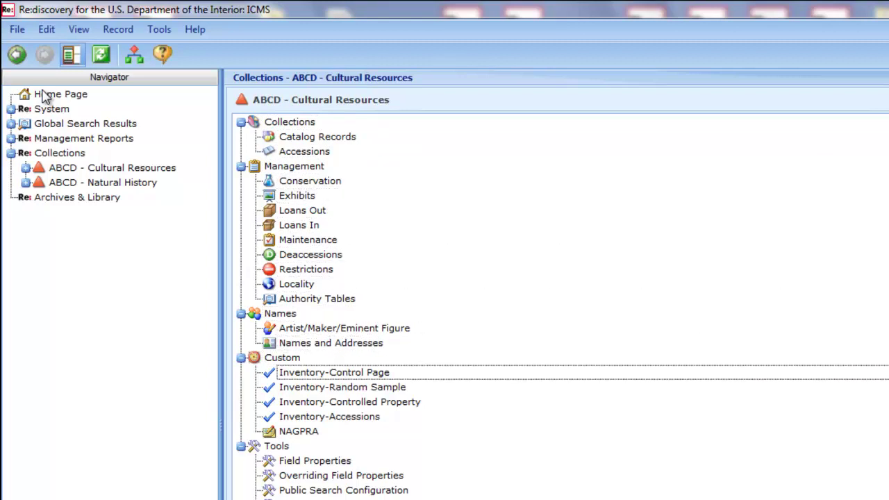
{"action": "key", "text": "Return"}
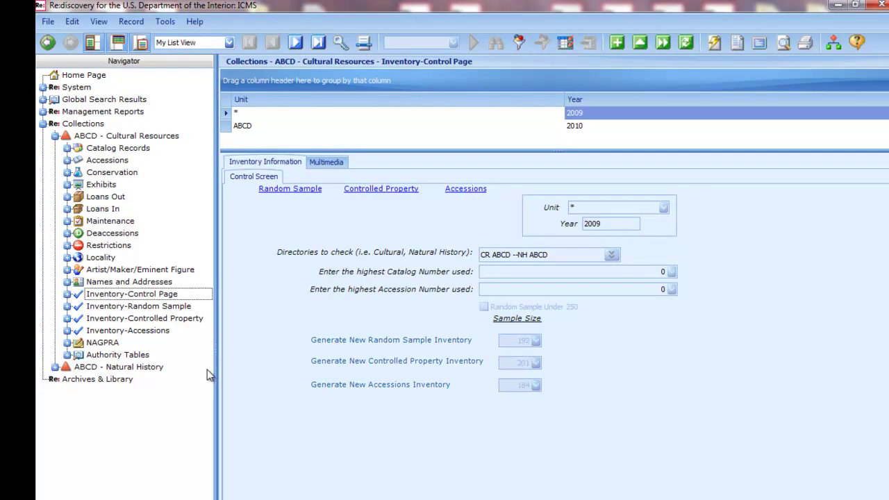
Look through the Random Sample, Controlled Property and Accessions inventory screens, and return to the Inventory-Control Page
{"action": "key", "text": "Down"}
{"action": "key", "text": "Down"}
{"action": "key", "text": "Down"}
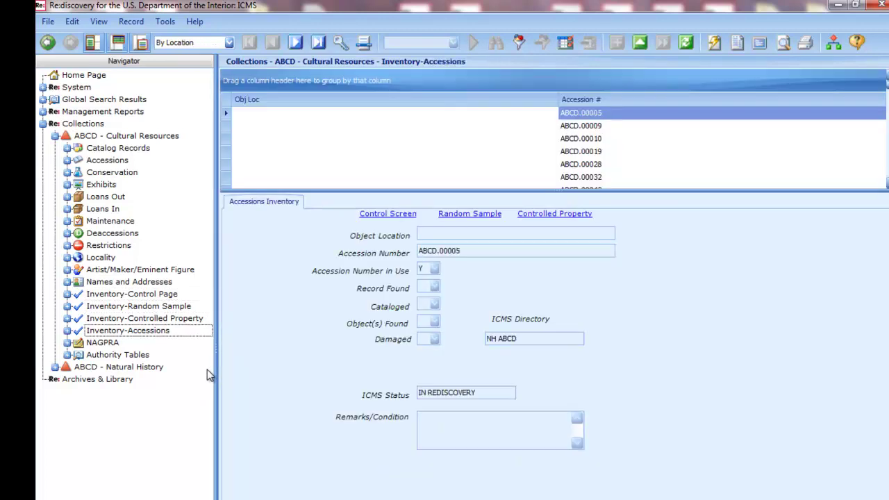
{"action": "left_click", "coordinate": [130, 296]}
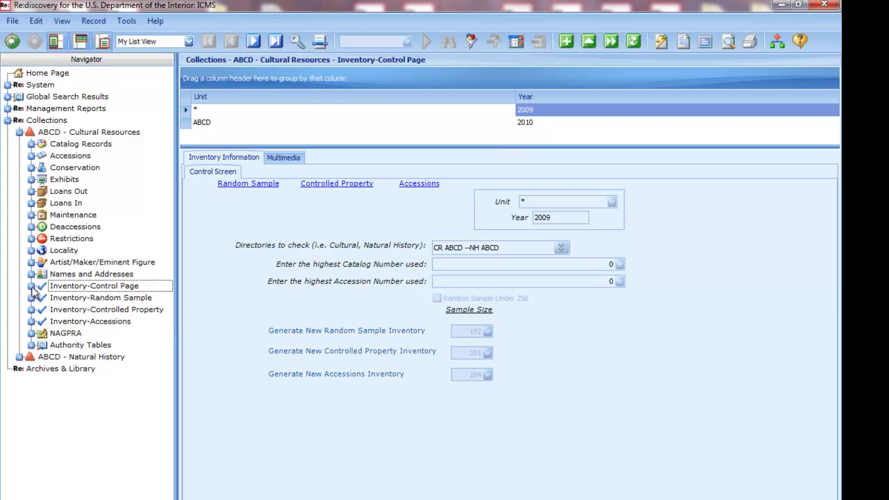
Check the last catalog number and the last accession number in the ABCD - Cultural Resources records
{"action": "left_click", "coordinate": [61, 147]}
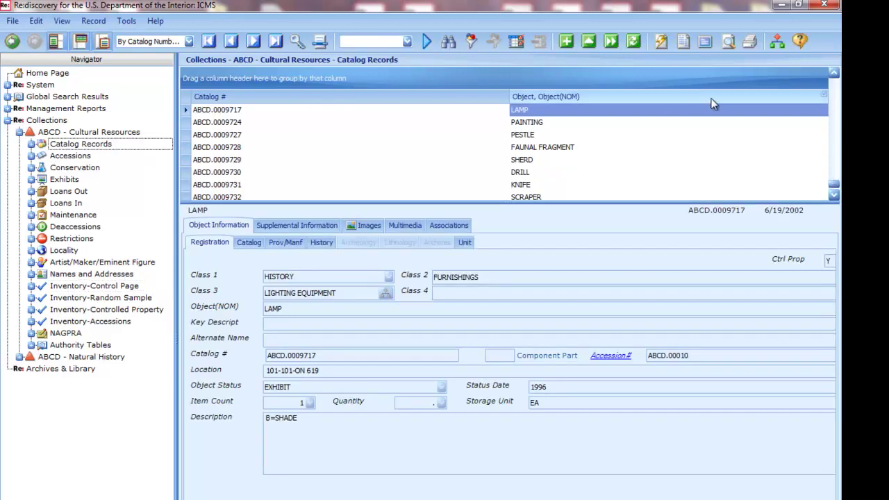
{"action": "left_click", "coordinate": [833, 186]}
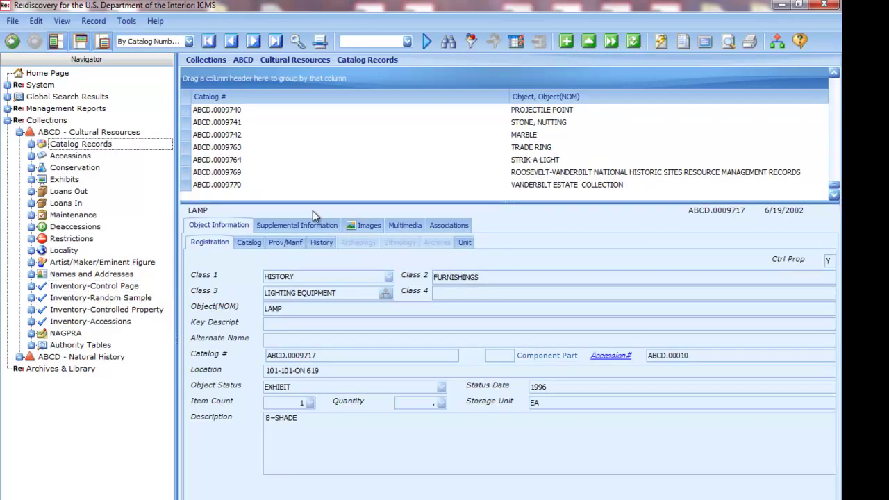
{"action": "left_click", "coordinate": [62, 159]}
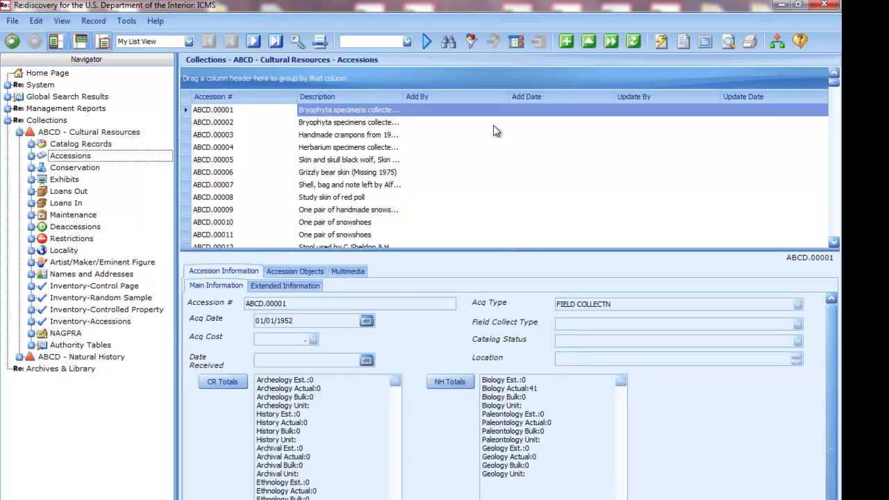
{"action": "left_click_drag", "start_coordinate": [834, 83], "coordinate": [837, 241]}
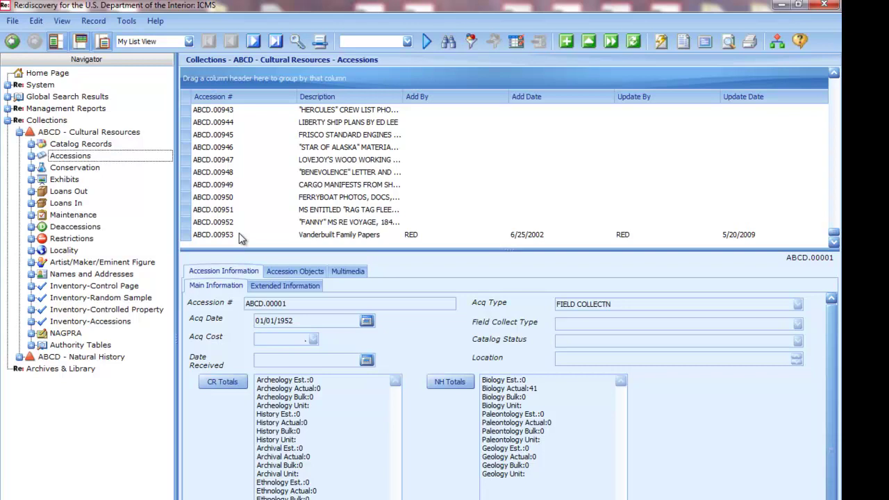
Check the last catalog number in the ABCD - Natural History catalog records, and collapse that directory again
{"action": "left_click", "coordinate": [19, 357]}
{"action": "left_click", "coordinate": [64, 371]}
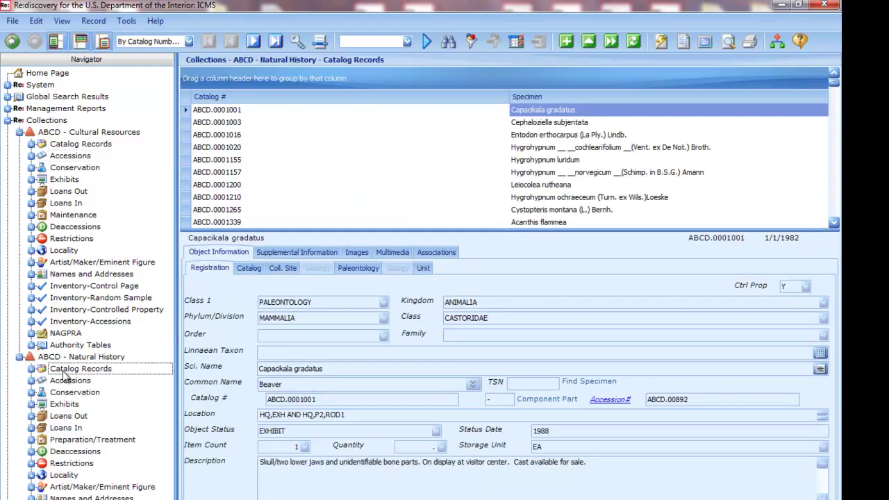
{"action": "left_click_drag", "start_coordinate": [834, 82], "coordinate": [835, 230]}
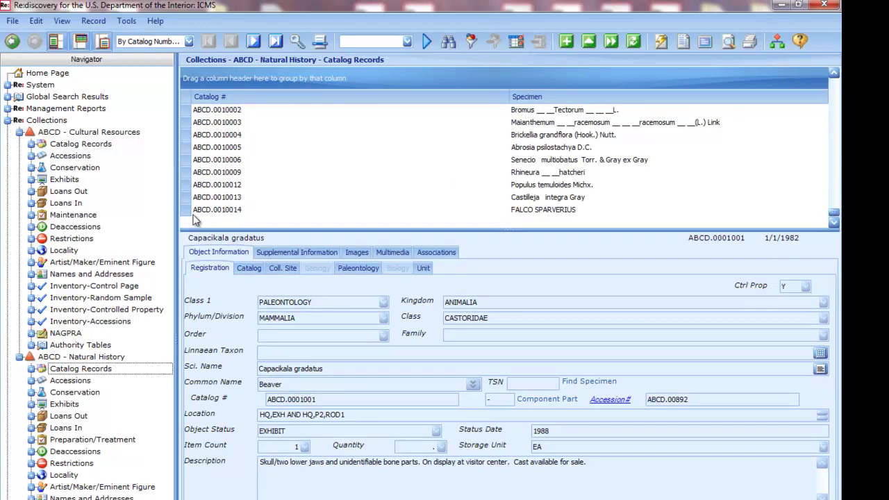
{"action": "left_click", "coordinate": [20, 356]}
{"action": "left_click", "coordinate": [69, 356]}
Add a new Inventory-Control Page record with unit ABCD and year 2015
{"action": "left_click", "coordinate": [66, 292]}
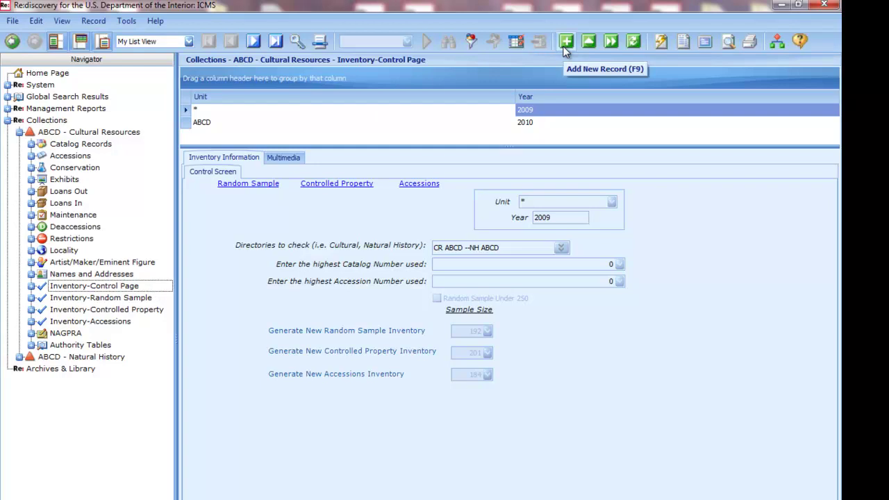
{"action": "left_click", "coordinate": [34, 22]}
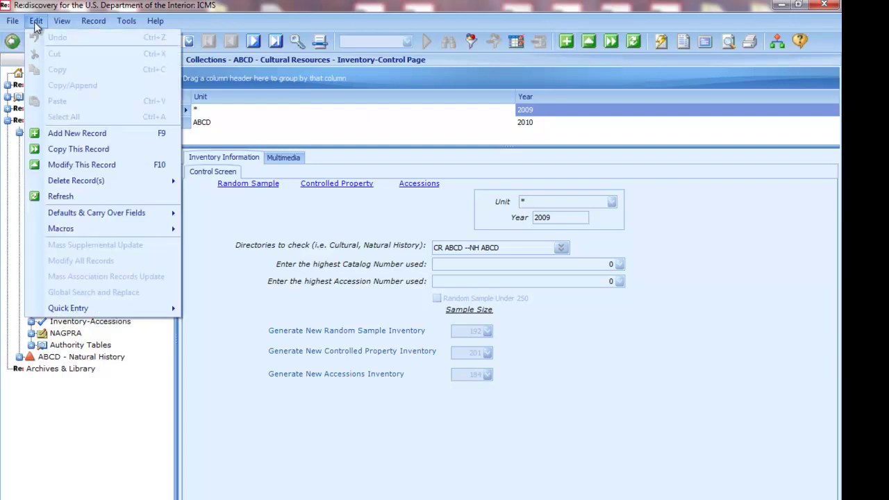
{"action": "left_click", "coordinate": [123, 133]}
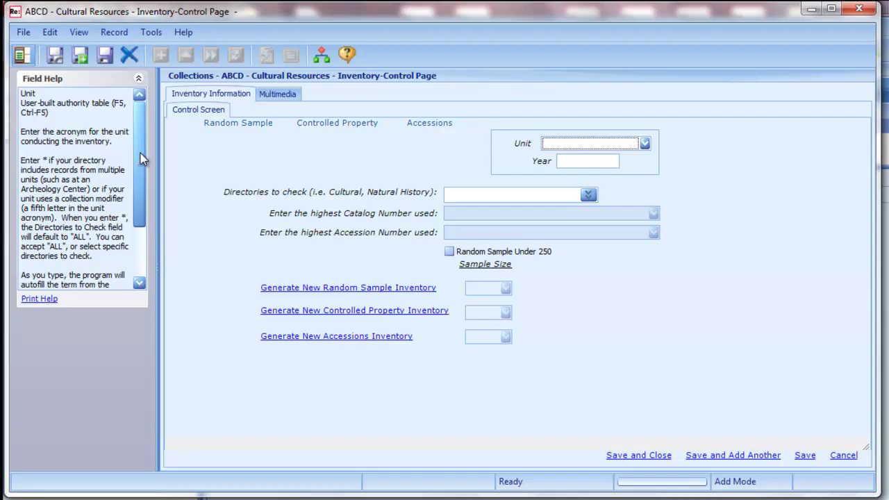
{"action": "type", "text": "ABCD"}
{"action": "key", "text": "Tab"}
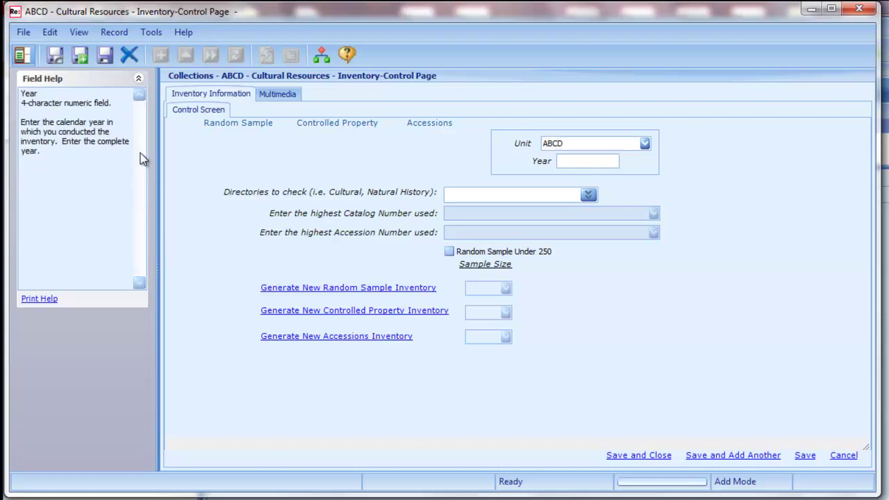
{"action": "type", "text": "2015"}
{"action": "key", "text": "shift+Tab"}
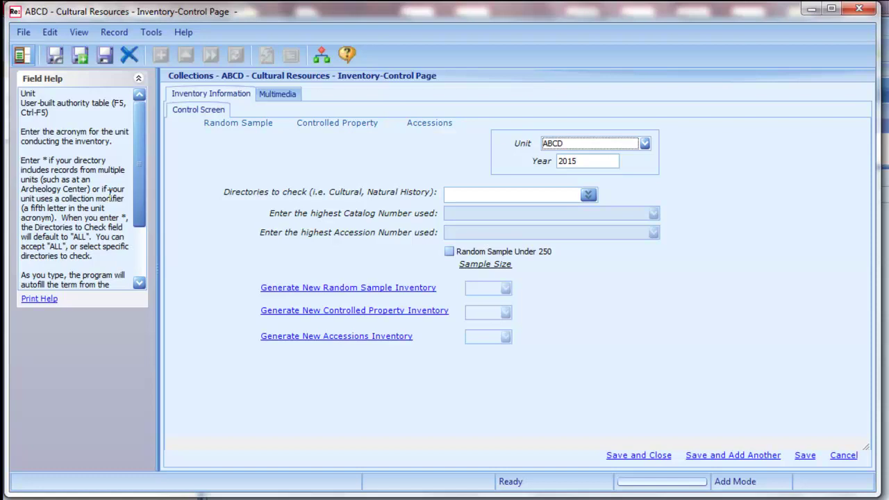
{"action": "key", "text": "Tab"}
Set the directories to check to both CR ABCD and NH ABCD
{"action": "key", "text": "Tab"}
{"action": "type", "text": "cr"}
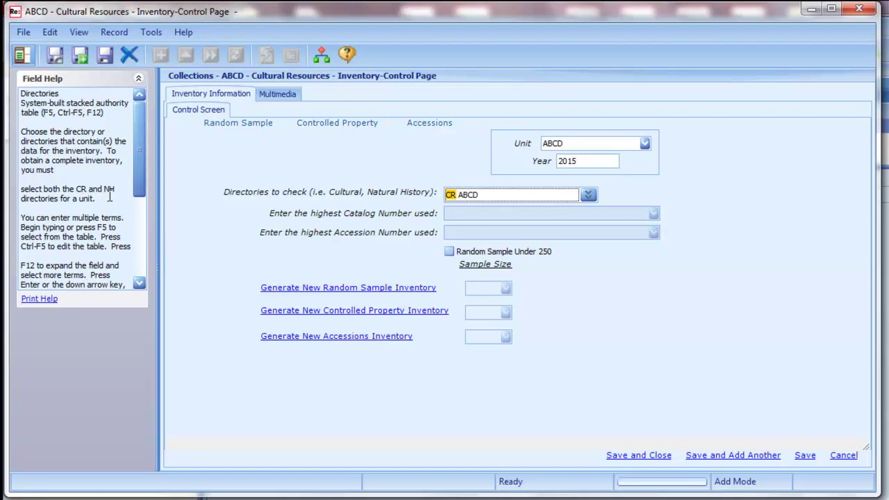
{"action": "key", "text": "F12"}
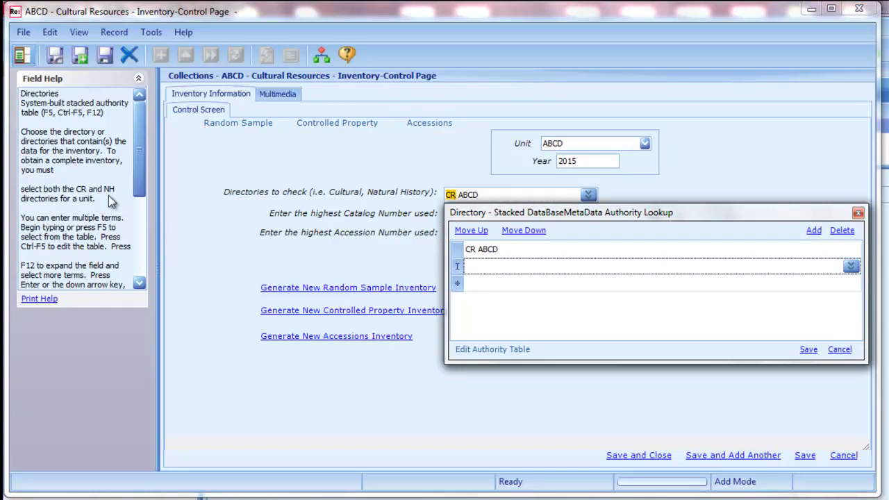
{"action": "type", "text": "NH ABCD"}
{"action": "left_click", "coordinate": [808, 350]}
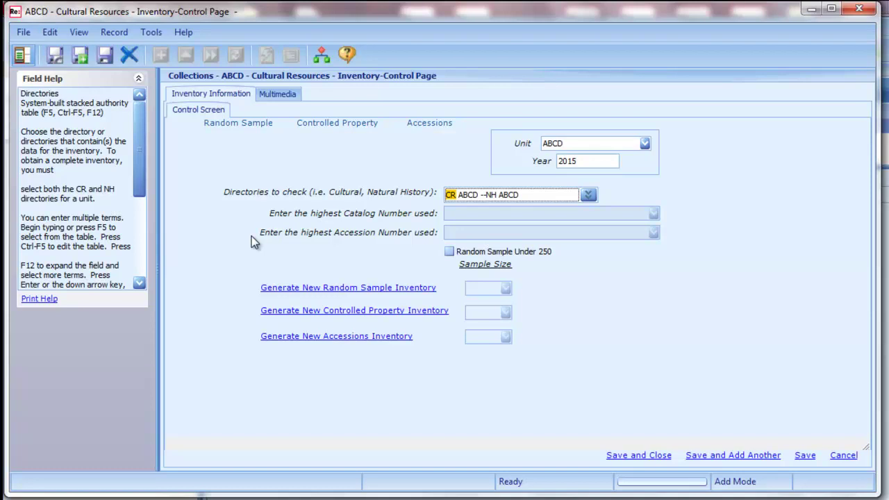
Generate the new random sample and controlled property inventories, leaving Random Sample Under 250 unchecked
{"action": "left_click", "coordinate": [449, 252]}
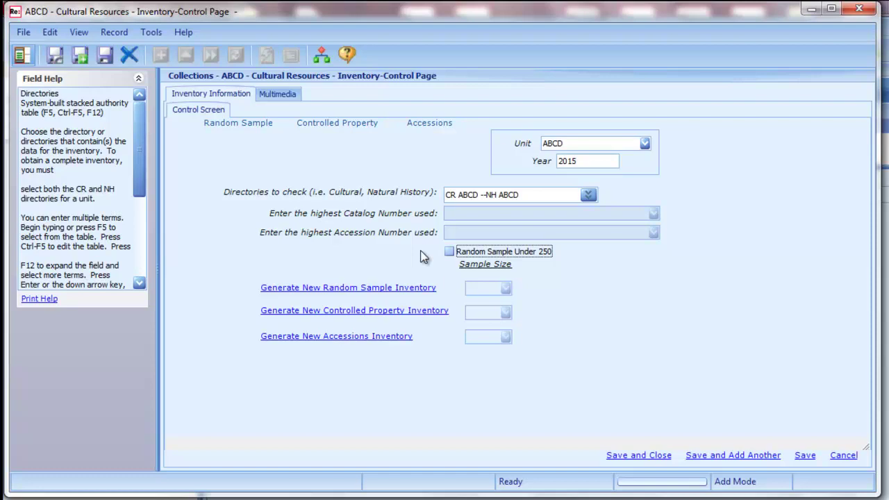
{"action": "left_click", "coordinate": [339, 289]}
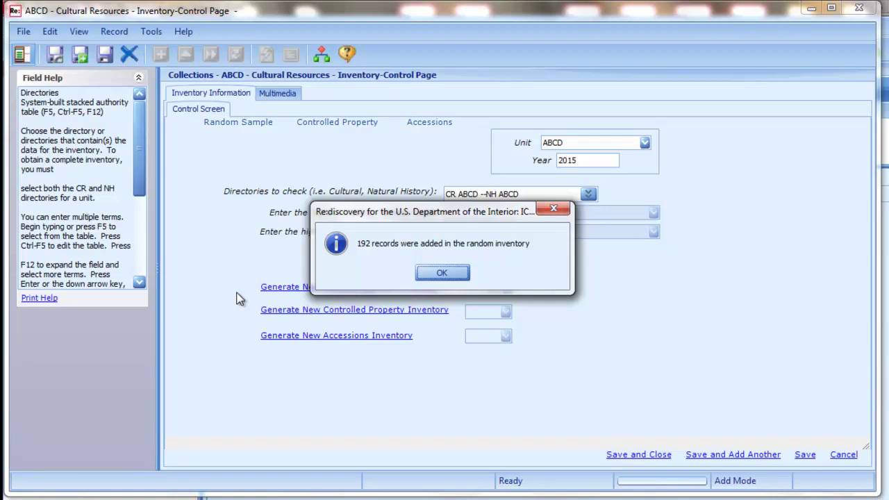
{"action": "left_click", "coordinate": [432, 273]}
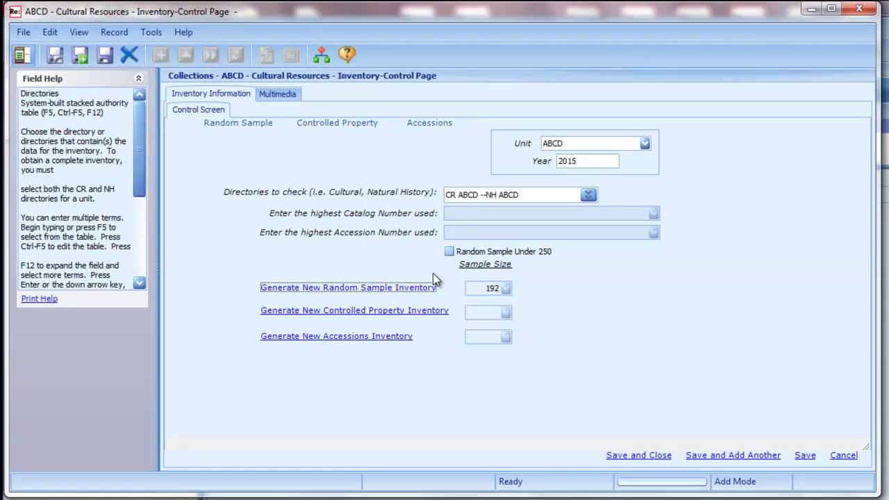
{"action": "left_click", "coordinate": [411, 310]}
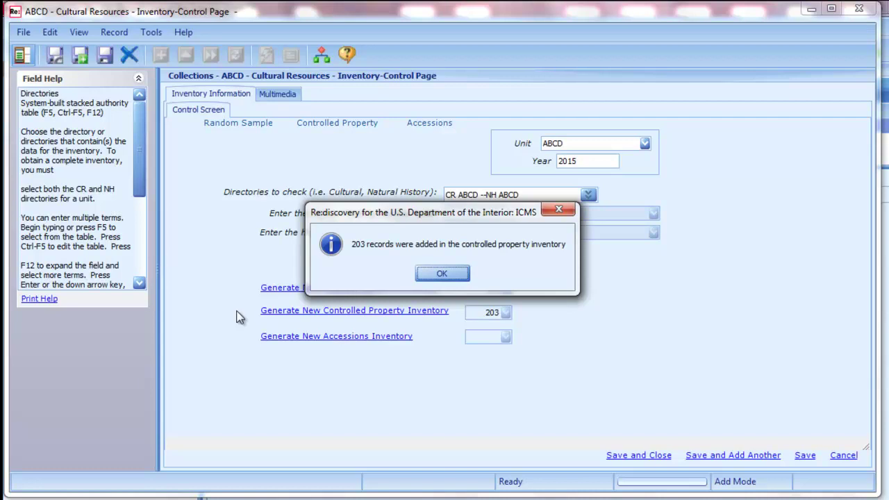
{"action": "left_click", "coordinate": [441, 275]}
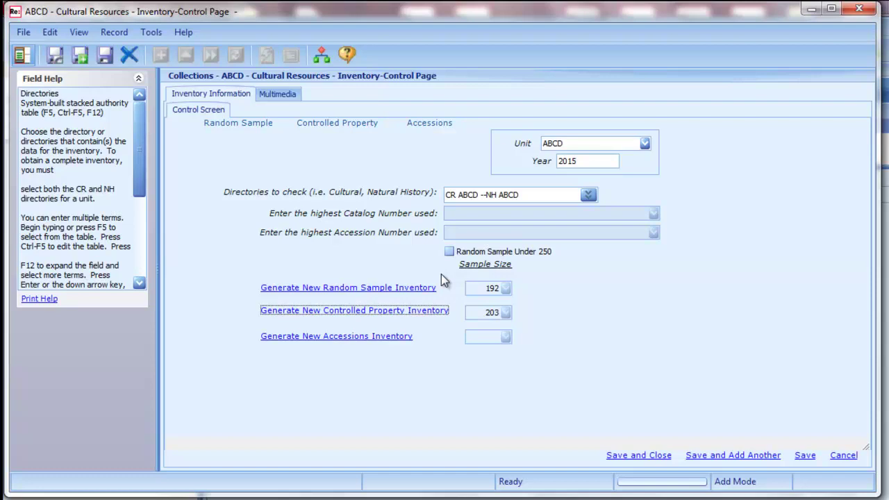
Generate the new accessions inventory, and save and close the 2015 inventory control record
{"action": "left_click", "coordinate": [305, 338]}
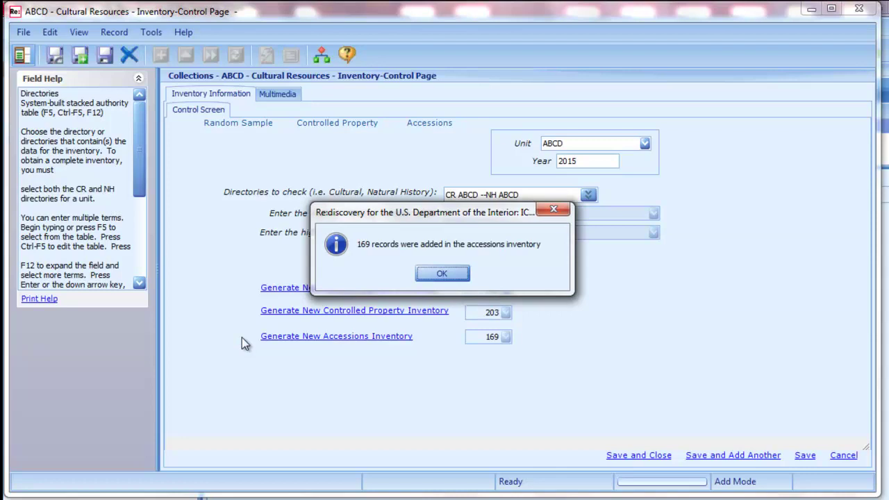
{"action": "left_click", "coordinate": [433, 274]}
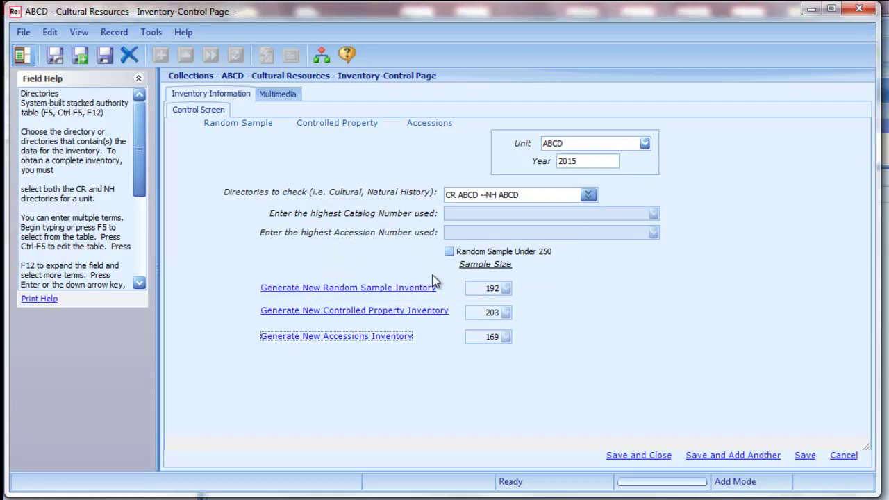
{"action": "left_click", "coordinate": [638, 453]}
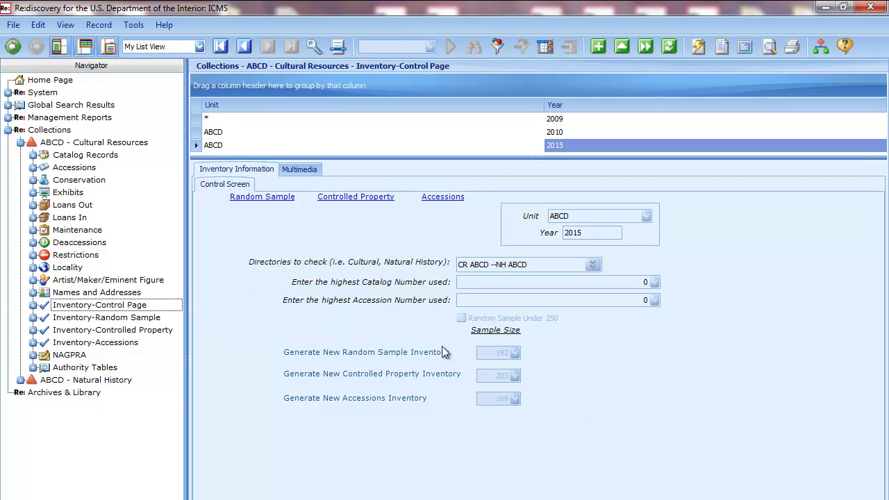
Open the Random Sample inventory from the 2015 control record and refresh its list of records
{"action": "left_click", "coordinate": [259, 196]}
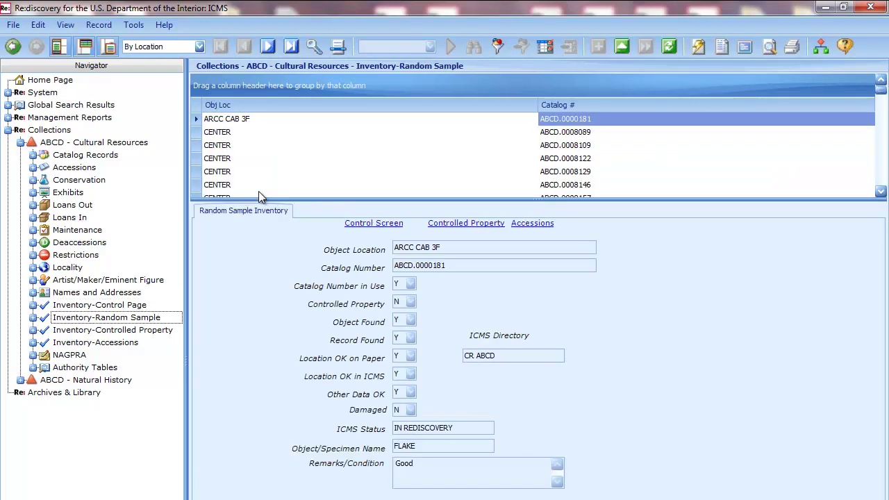
{"action": "left_click", "coordinate": [667, 47]}
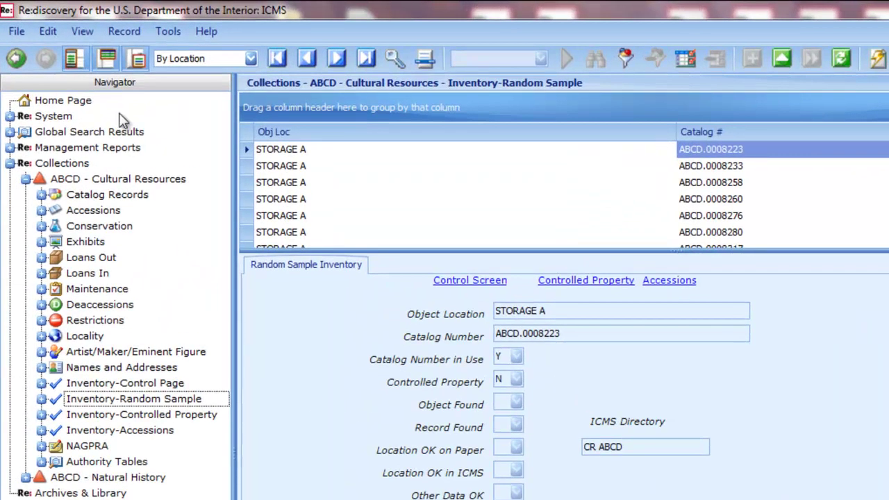
Open the Proficio Reports selection for the Random Sample inventory
{"action": "left_click", "coordinate": [125, 28]}
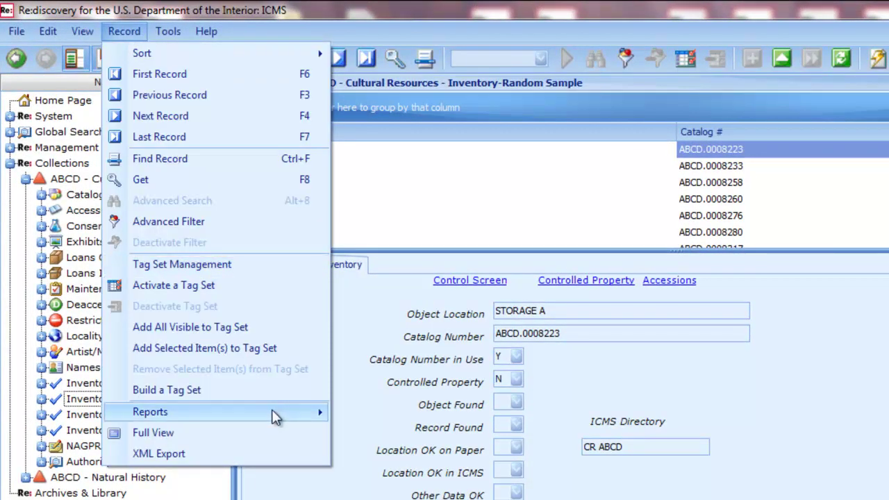
{"action": "mouse_move", "coordinate": [312, 412]}
{"action": "mouse_move", "coordinate": [411, 437]}
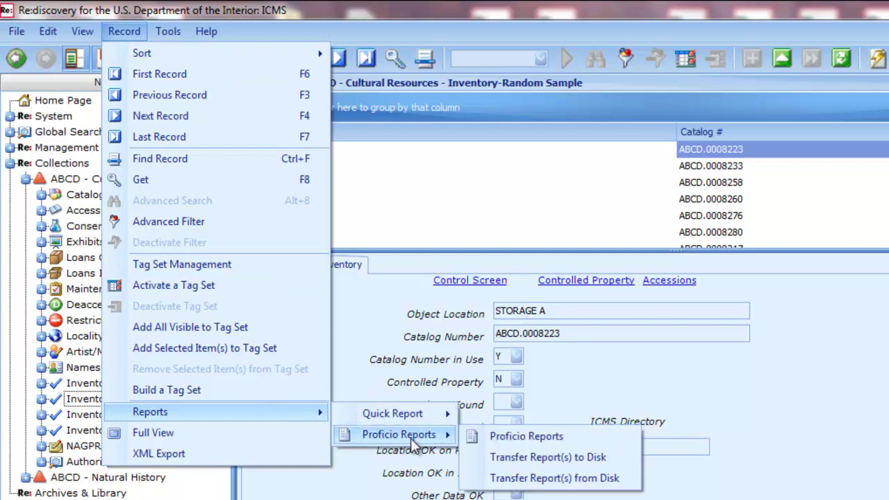
{"action": "left_click", "coordinate": [515, 436]}
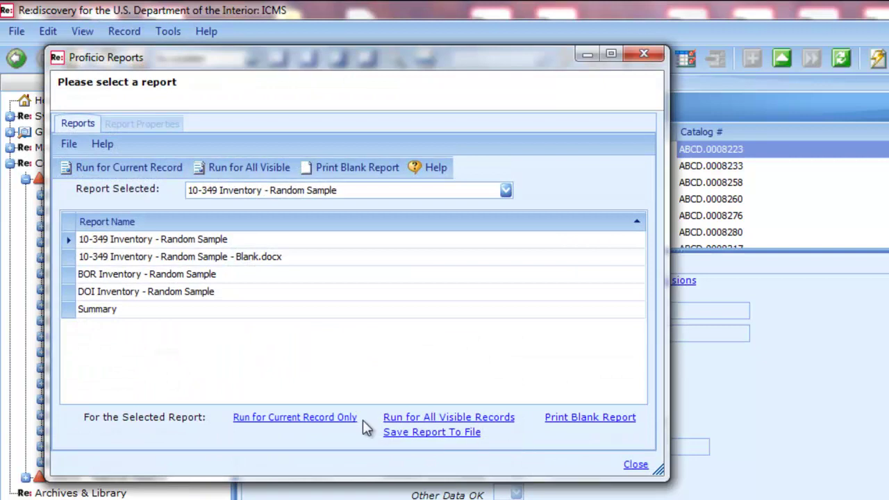
Run the DOI Inventory - Random Sample report for all visible records, review the preview, and close the report selection
{"action": "left_click", "coordinate": [159, 294]}
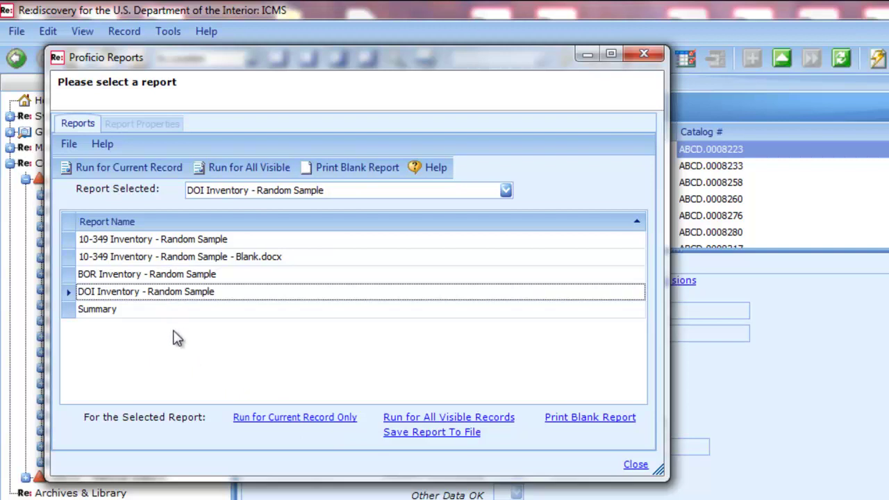
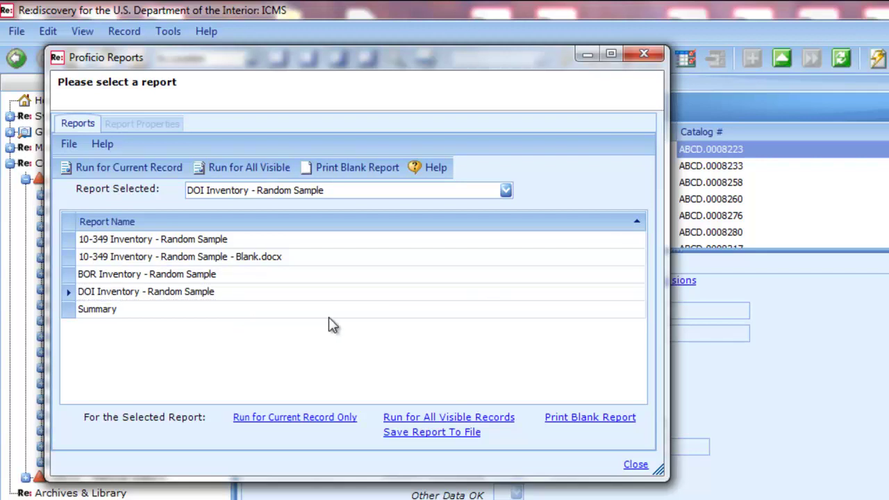
{"action": "left_click", "coordinate": [407, 417]}
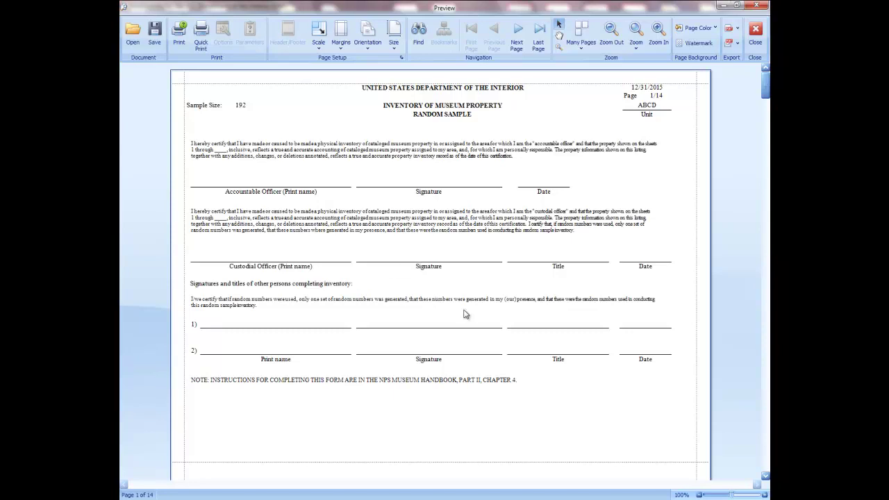
{"action": "scroll", "coordinate": [767, 449], "scroll_direction": "down", "scroll_amount": 5}
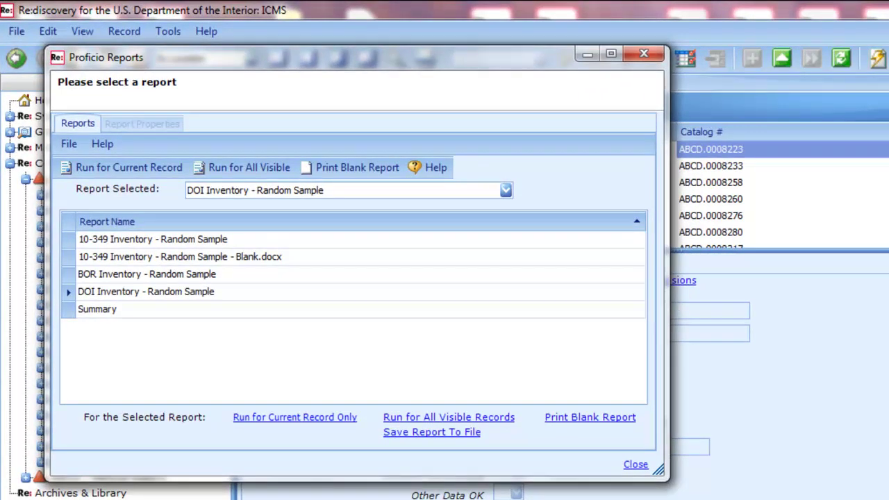
{"action": "left_click", "coordinate": [635, 465]}
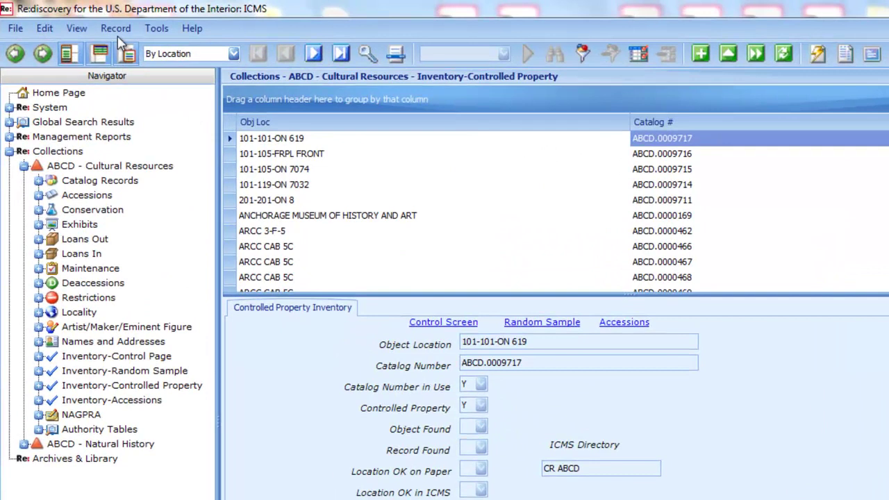
Run the DOI Inventory - Controlled Property Proficio report for all visible records of the Controlled Property inventory
{"action": "left_click", "coordinate": [116, 30]}
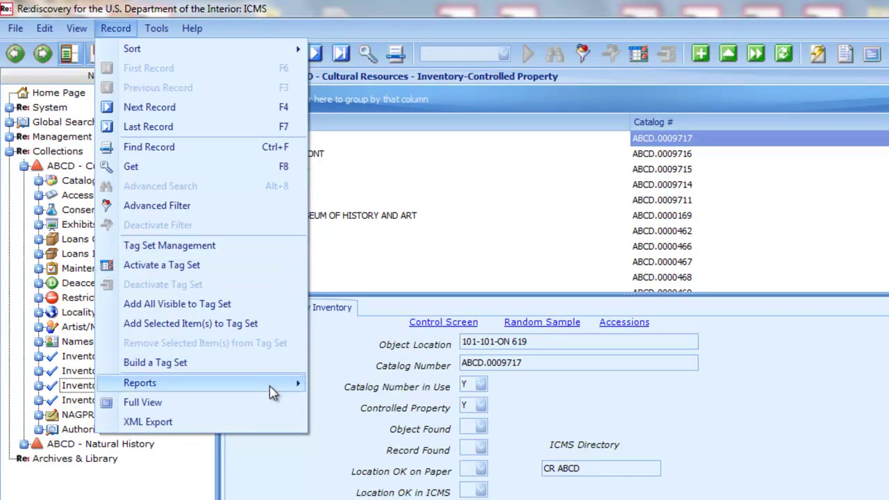
{"action": "mouse_move", "coordinate": [272, 387]}
{"action": "mouse_move", "coordinate": [385, 414]}
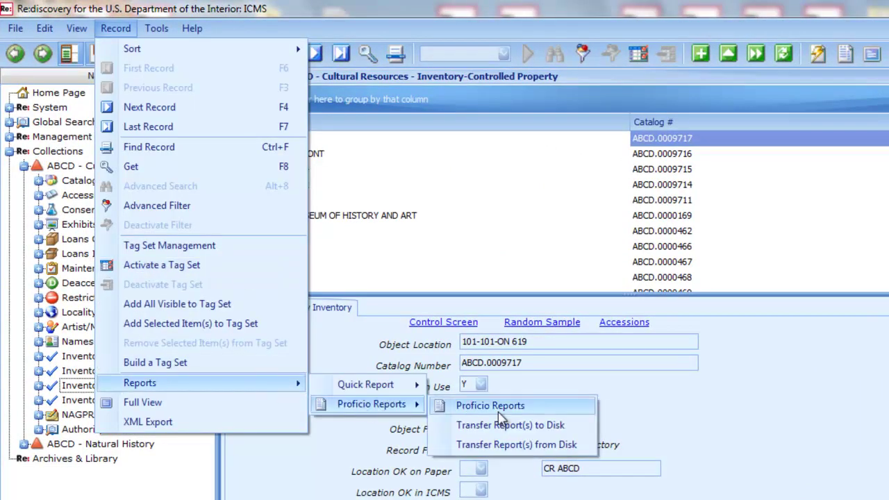
{"action": "left_click", "coordinate": [543, 414]}
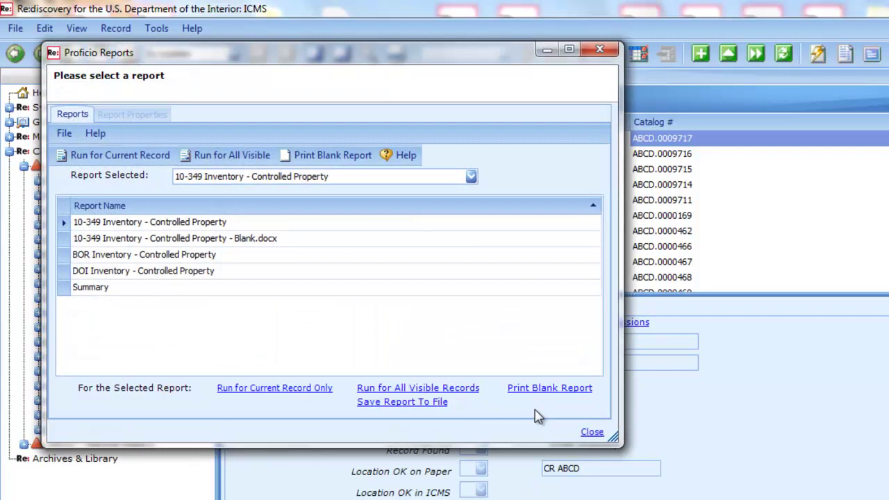
{"action": "left_click", "coordinate": [245, 274]}
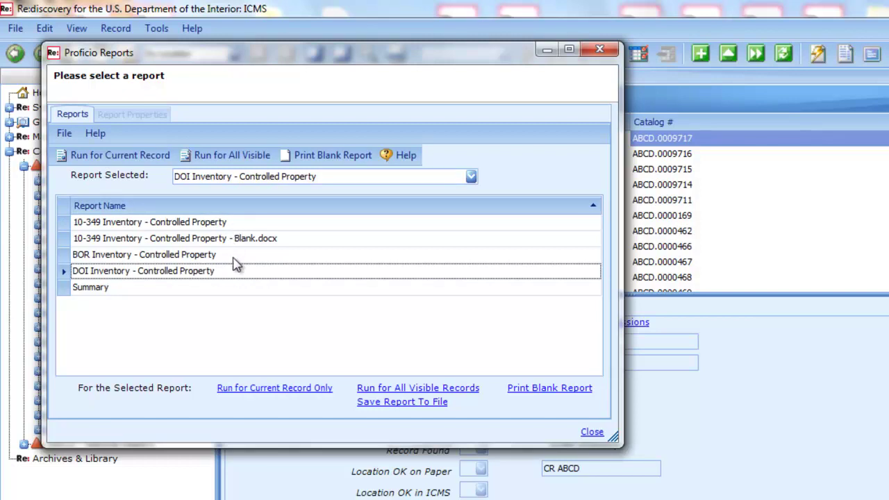
{"action": "left_click", "coordinate": [399, 390]}
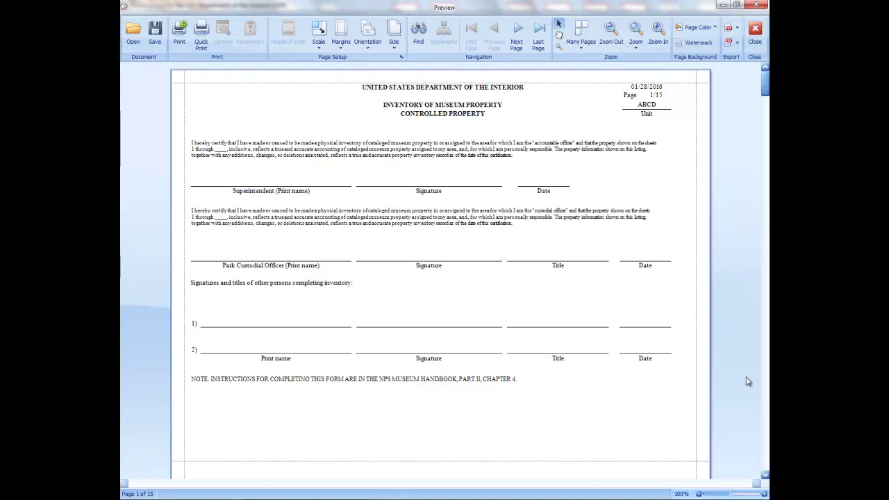
Review the second page of the controlled property report, and close the preview and the report selection
{"action": "left_click", "coordinate": [767, 386]}
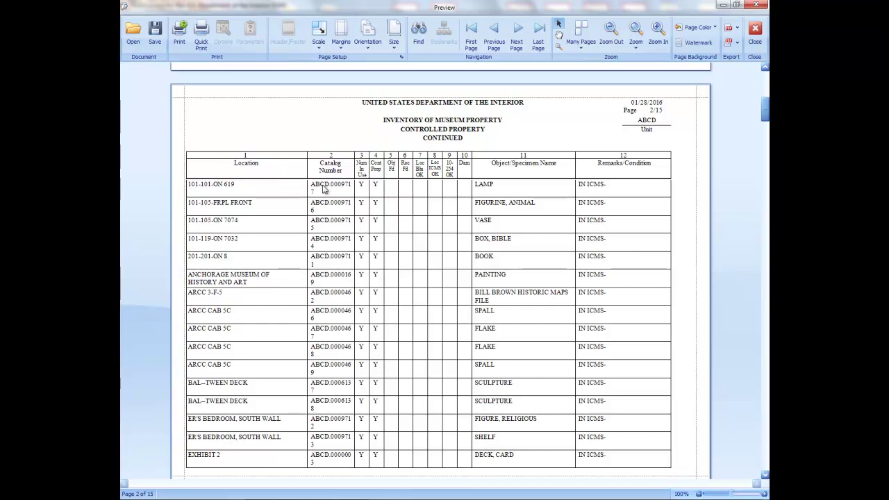
{"action": "left_click", "coordinate": [755, 31]}
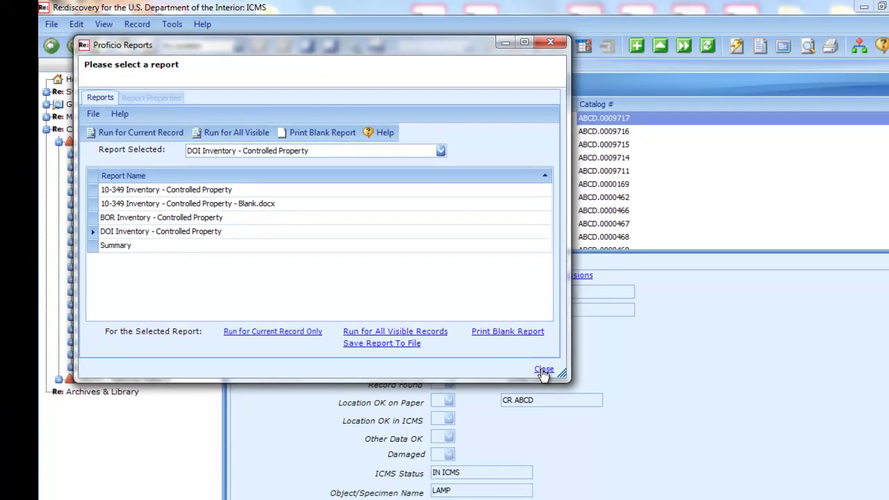
{"action": "left_click", "coordinate": [568, 416]}
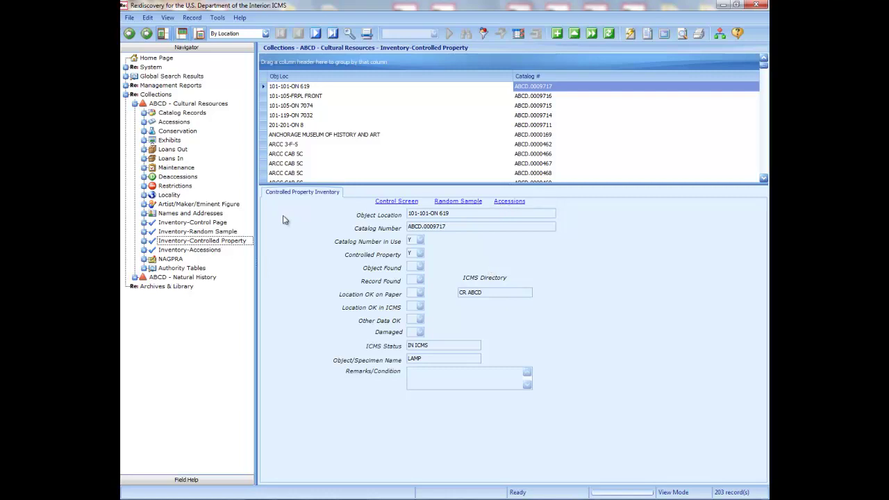
Open the Proficio Reports for the Accessions inventory, select DOI Inventory - Accessions, and close the report selection
{"action": "left_click", "coordinate": [210, 251]}
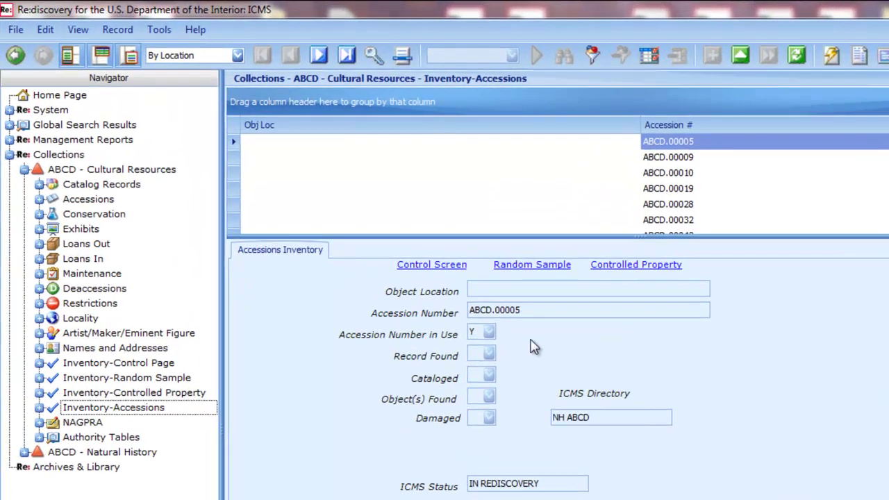
{"action": "left_click", "coordinate": [110, 28]}
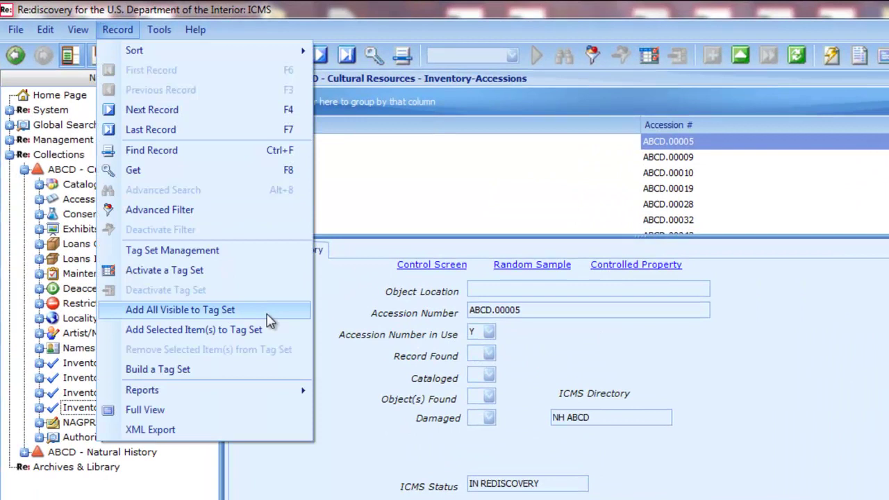
{"action": "mouse_move", "coordinate": [284, 390]}
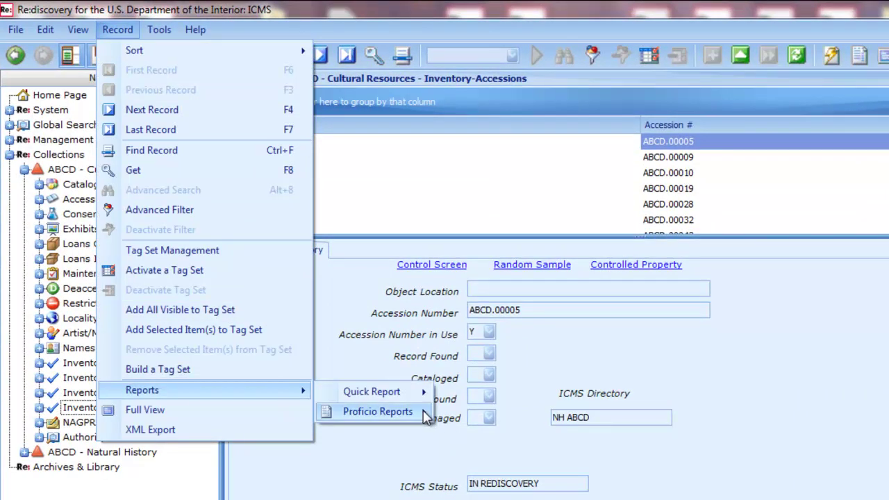
{"action": "mouse_move", "coordinate": [407, 412]}
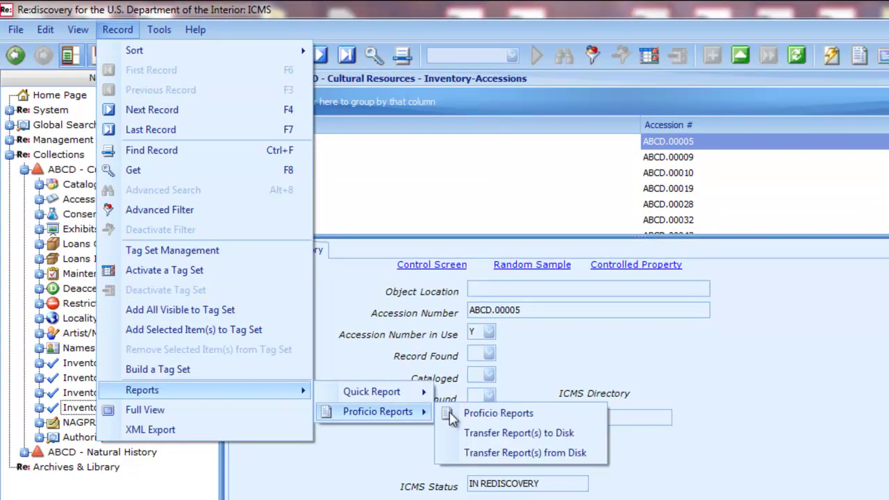
{"action": "left_click", "coordinate": [552, 421]}
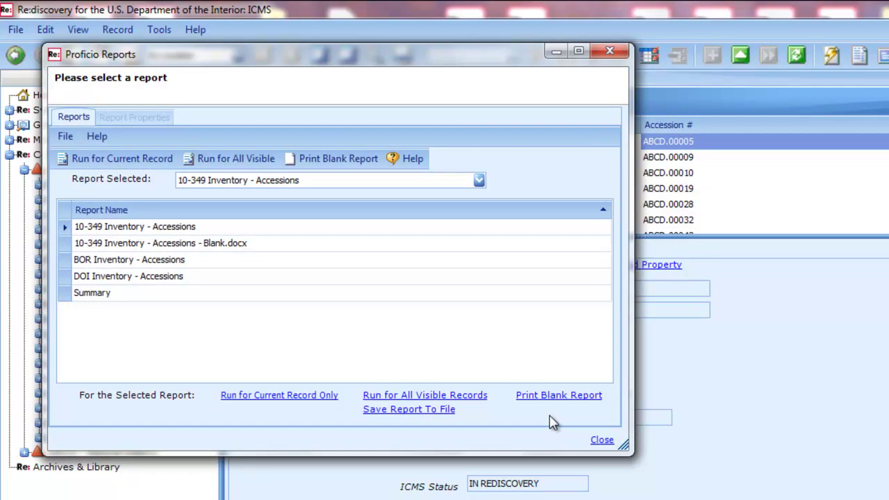
{"action": "left_click", "coordinate": [201, 278]}
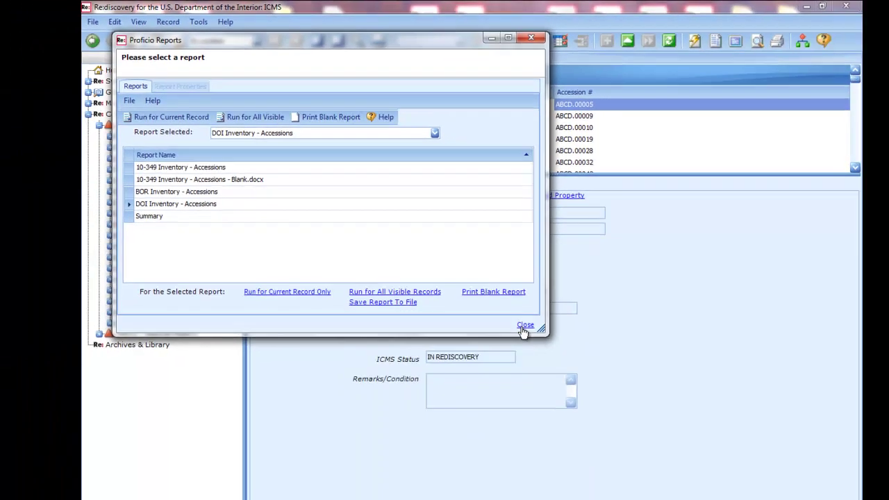
{"action": "left_click", "coordinate": [601, 440]}
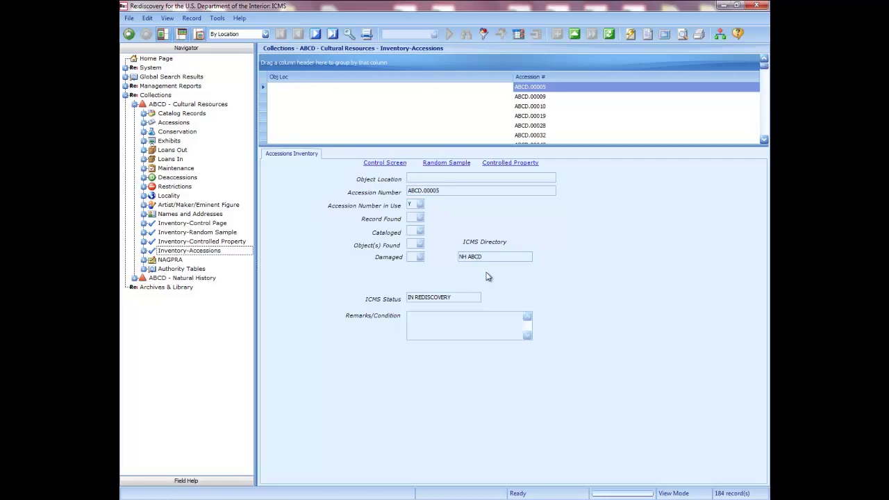
View the catalog records, return to the Random Sample inventory, and open record ABCD.0008223 for modification
{"action": "left_click", "coordinate": [199, 117]}
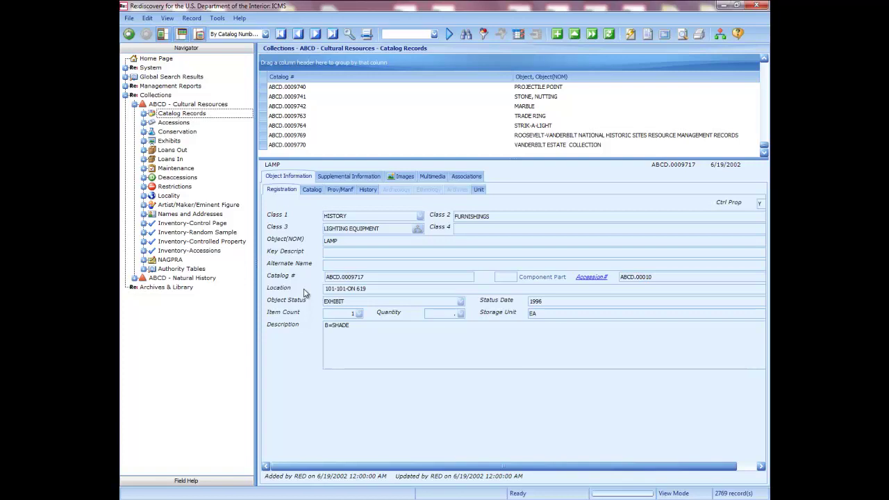
{"action": "left_click", "coordinate": [217, 234]}
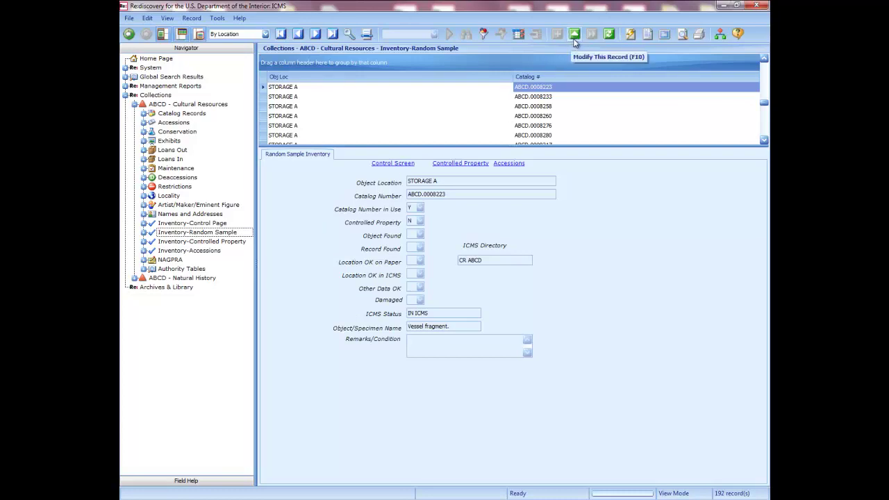
{"action": "left_click", "coordinate": [144, 19]}
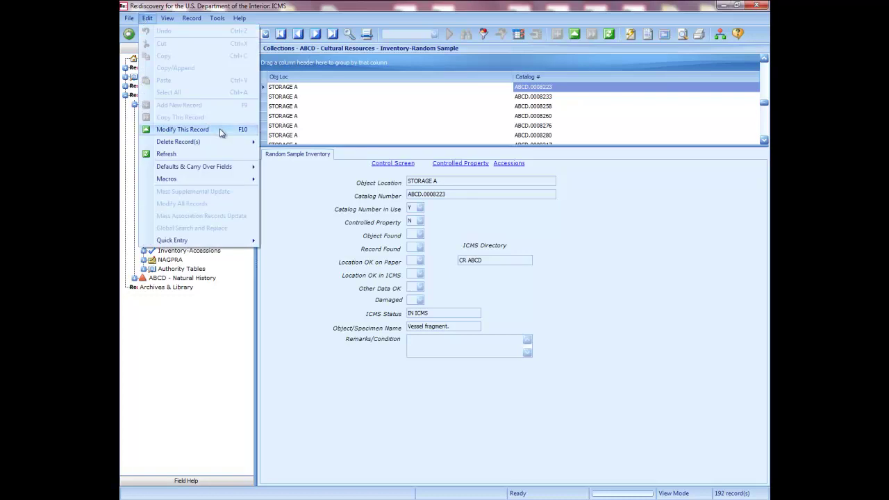
{"action": "left_click", "coordinate": [220, 132]}
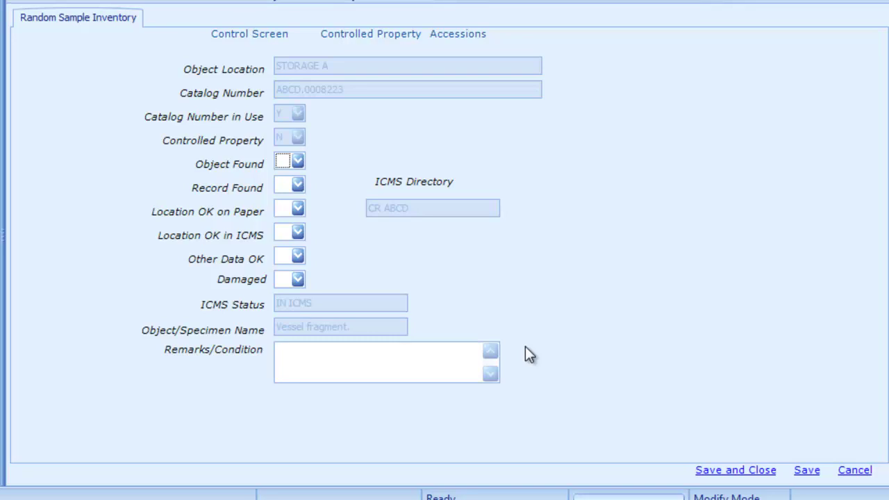
Step through the entry fields from Object Found to Location OK in ICMS to review their field help
{"action": "key", "text": "Tab"}
{"action": "key", "text": "Tab"}
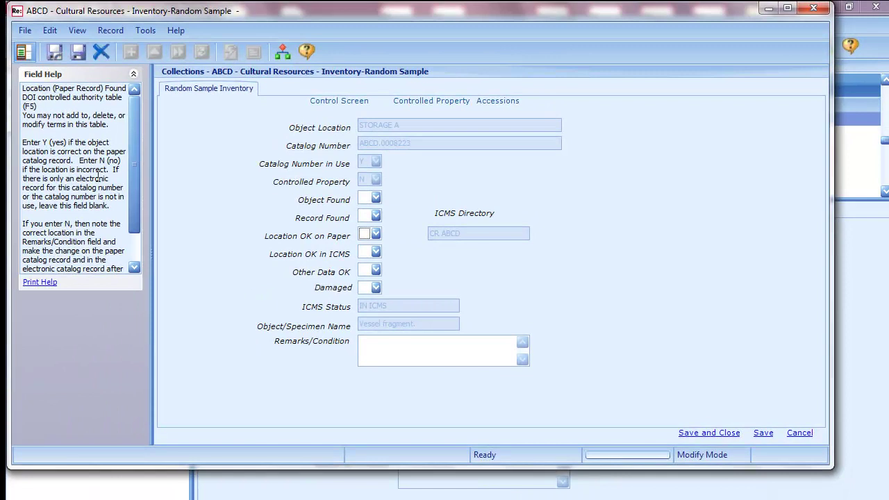
{"action": "key", "text": "Tab"}
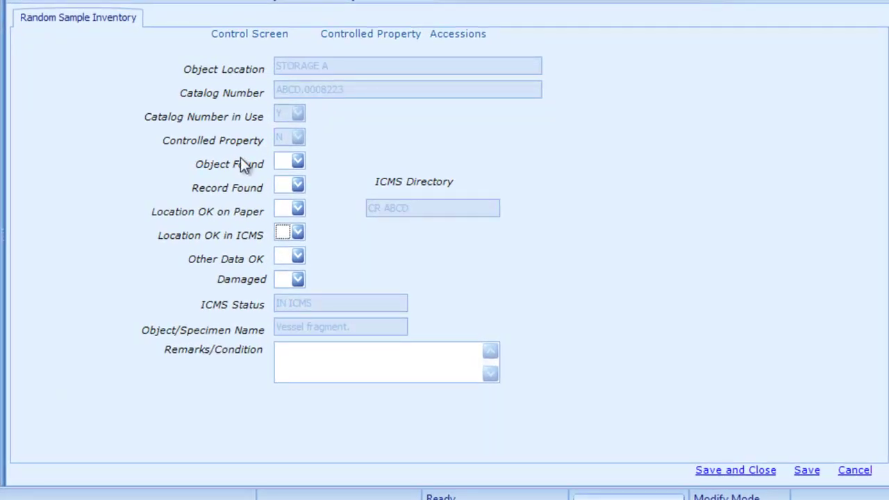
Set Object Found, Record Found, Location OK on Paper, Location OK in ICMS and Other Data OK to Y for record ABCD.0008223
{"action": "left_click", "coordinate": [297, 162]}
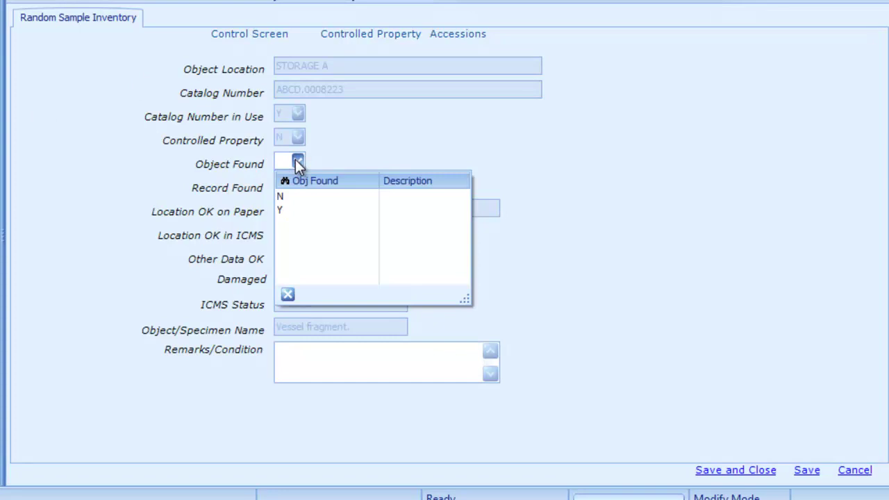
{"action": "left_click", "coordinate": [294, 209]}
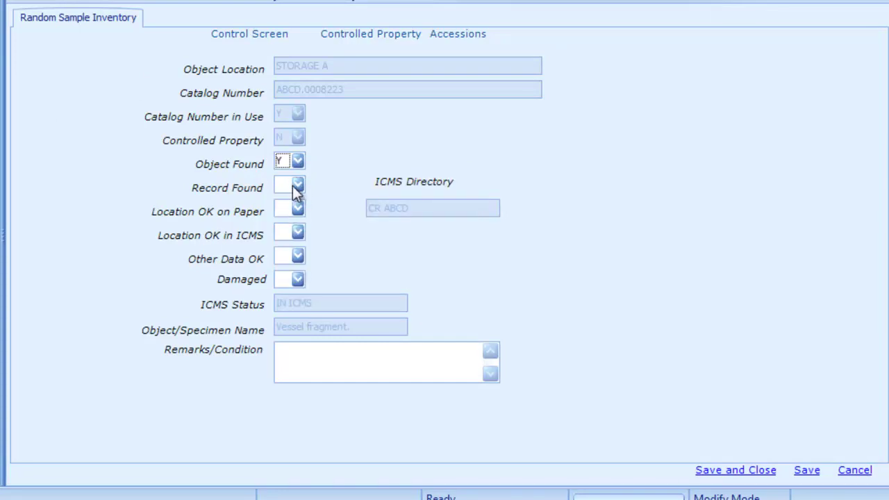
{"action": "left_click", "coordinate": [296, 185]}
{"action": "left_click", "coordinate": [301, 231]}
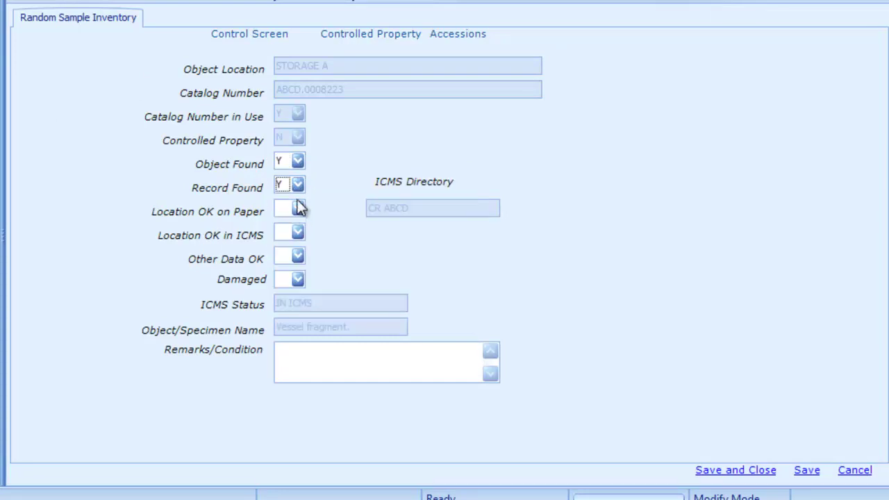
{"action": "left_click", "coordinate": [299, 207]}
{"action": "left_click", "coordinate": [304, 255]}
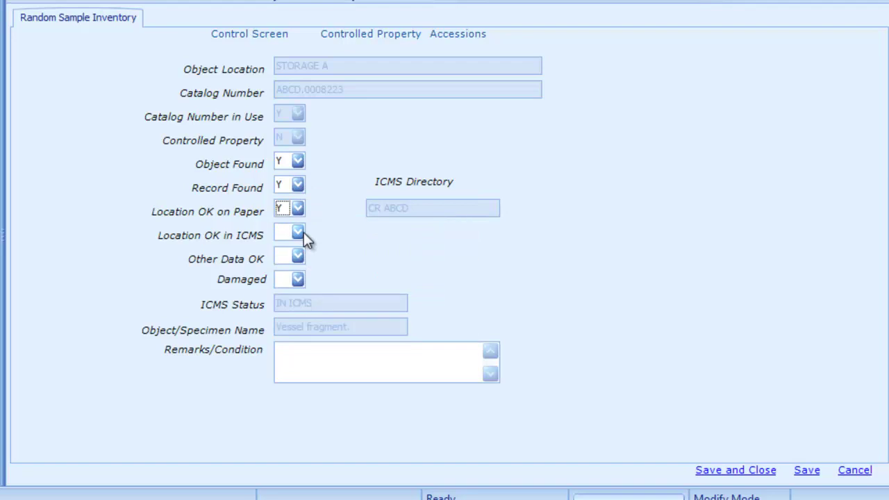
{"action": "left_click", "coordinate": [304, 232]}
{"action": "left_click", "coordinate": [299, 275]}
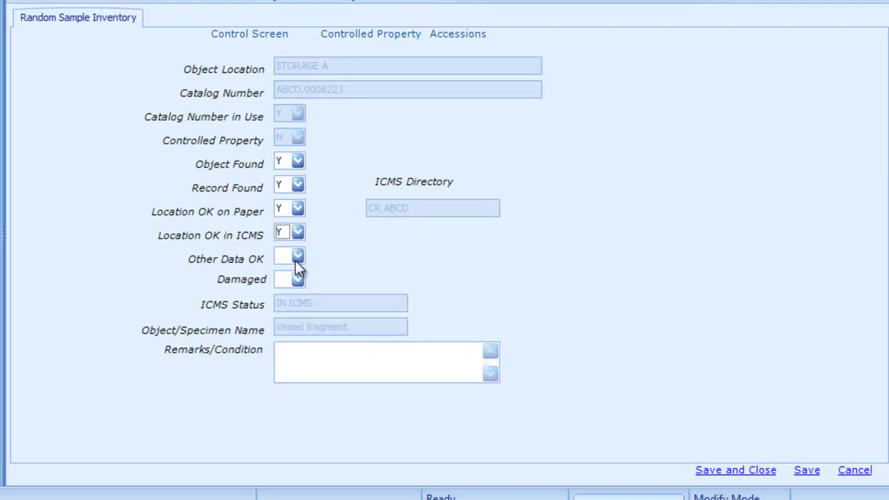
{"action": "left_click", "coordinate": [297, 258]}
{"action": "left_click", "coordinate": [297, 302]}
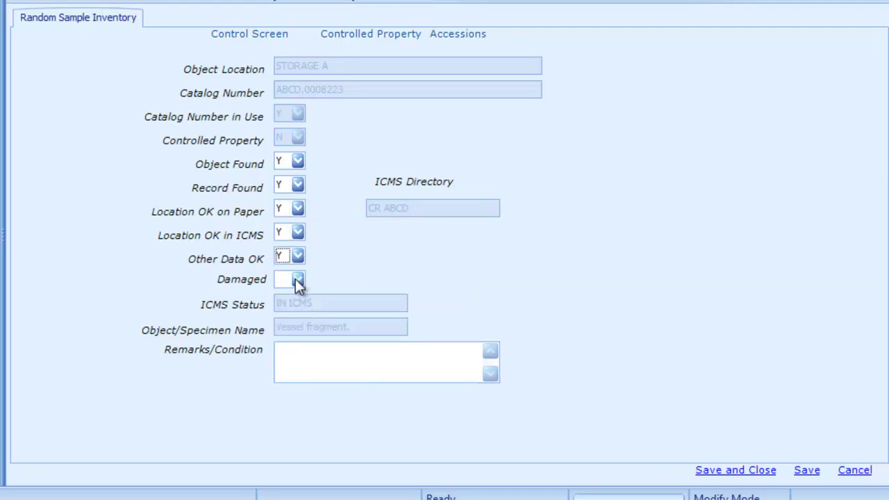
Set Damaged to N for the vessel fragment and move to the Remarks/Condition field
{"action": "left_click", "coordinate": [297, 281]}
{"action": "left_click", "coordinate": [298, 313]}
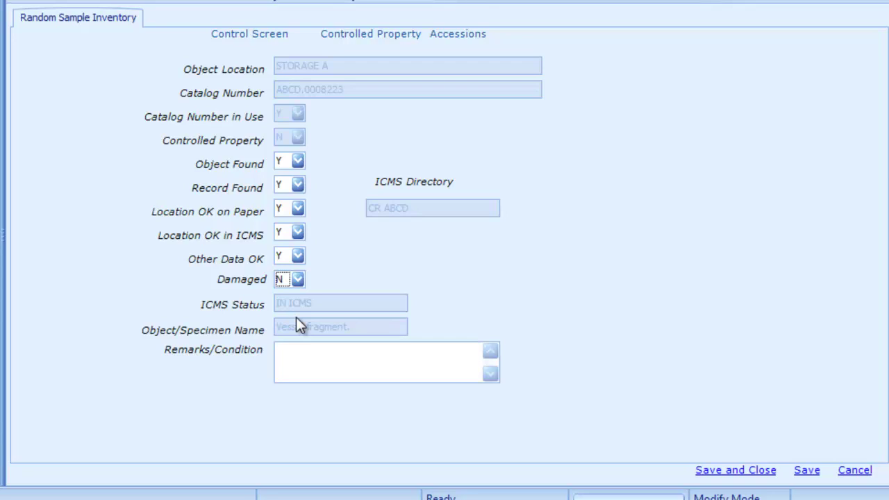
{"action": "key", "text": "Delete"}
{"action": "type", "text": "Y"}
{"action": "key", "text": "Delete"}
{"action": "type", "text": "N"}
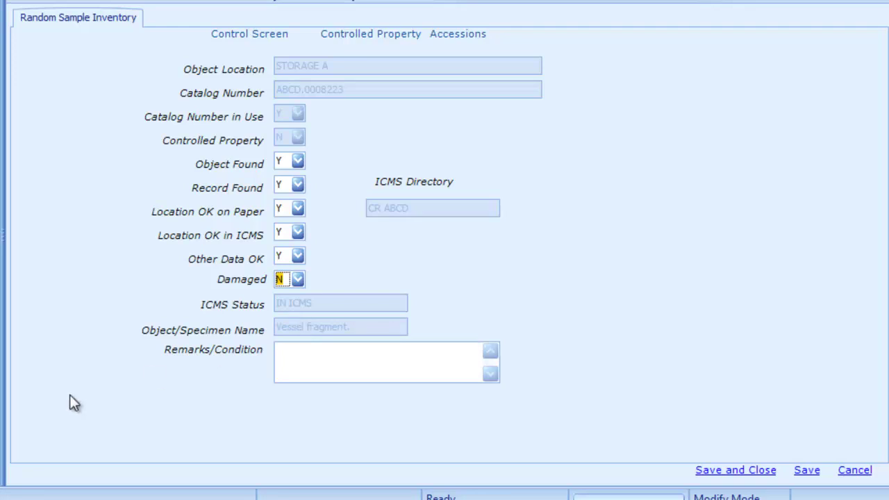
{"action": "left_click", "coordinate": [398, 364]}
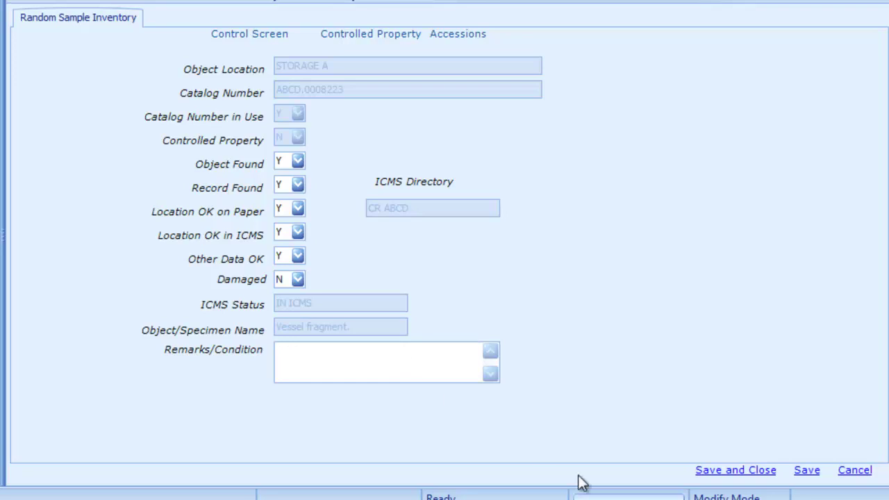
Save and close record ABCD.0008223 and advance to the next random sample record
{"action": "left_click", "coordinate": [703, 473]}
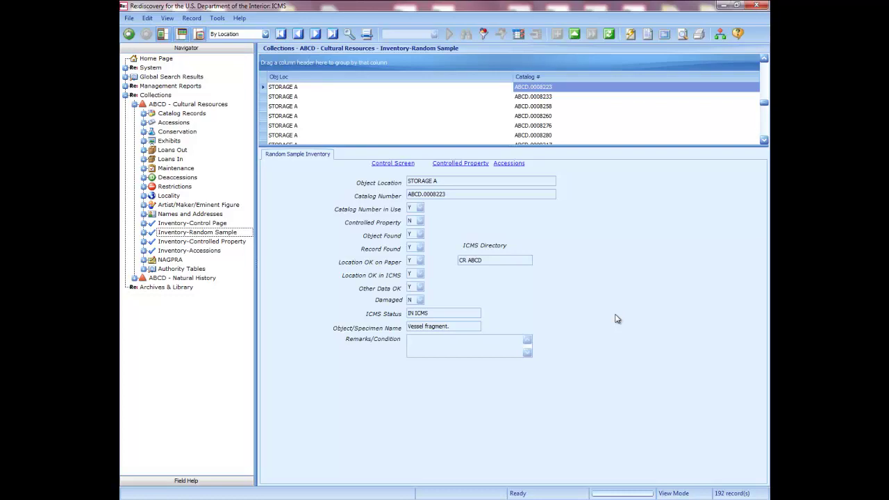
{"action": "left_click", "coordinate": [315, 34]}
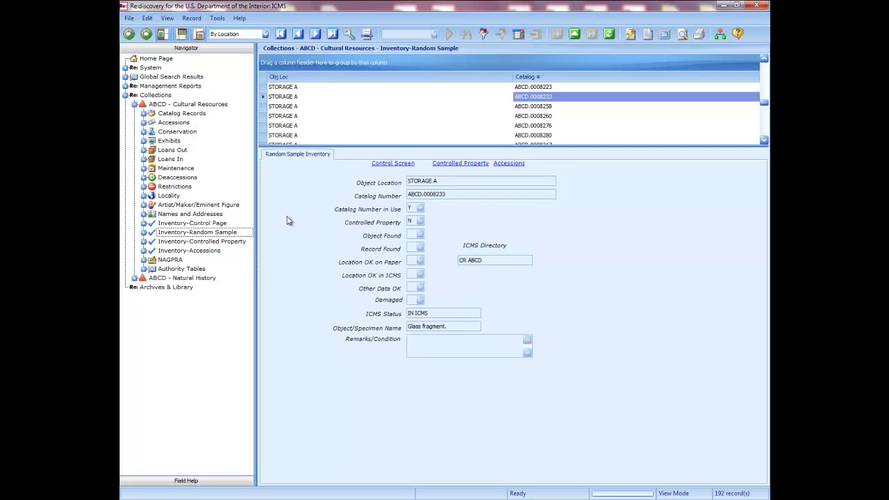
Open the catalog records and view the Inventory History supplemental of the ceramic vessel ABCD.0000002
{"action": "left_click", "coordinate": [175, 118]}
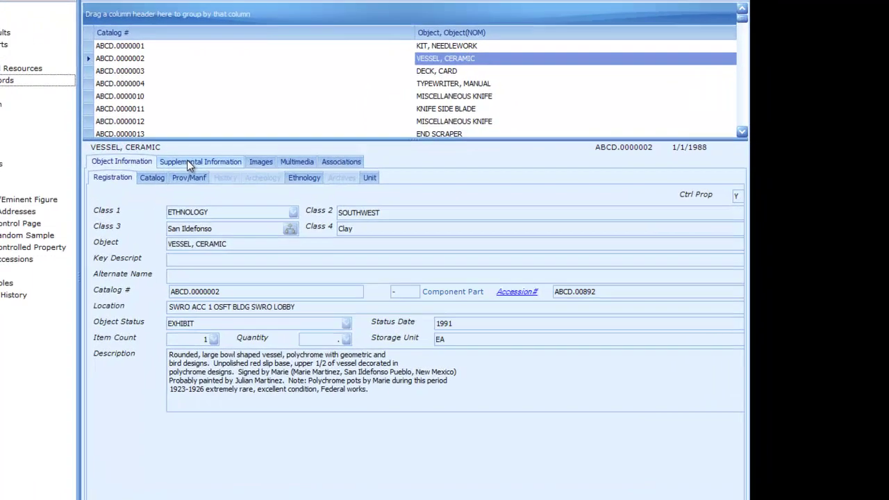
{"action": "left_click", "coordinate": [340, 178]}
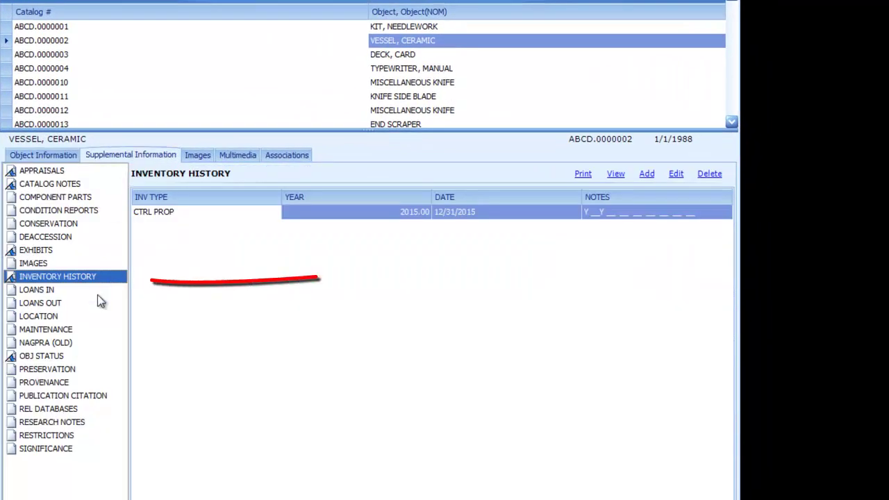
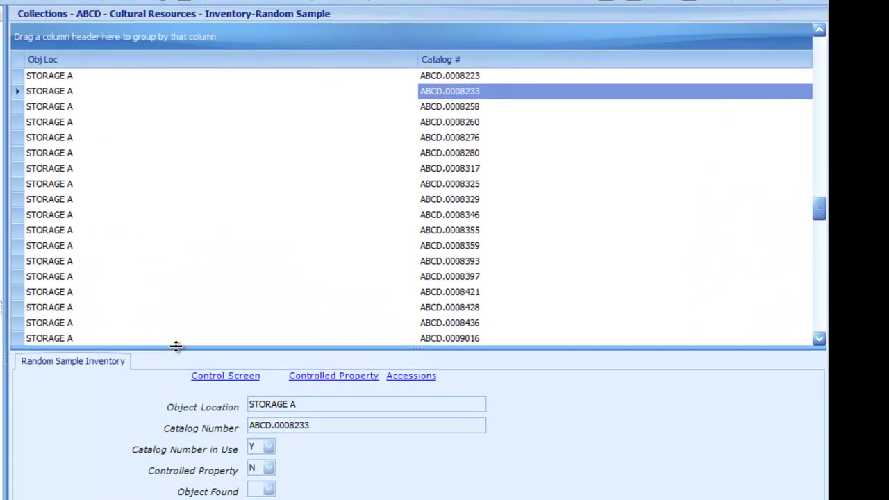
Enlarge the Random Sample record list and select the range of records from ABCD.0008276 to ABCD.0008346
{"action": "left_click_drag", "start_coordinate": [175, 346], "coordinate": [179, 345]}
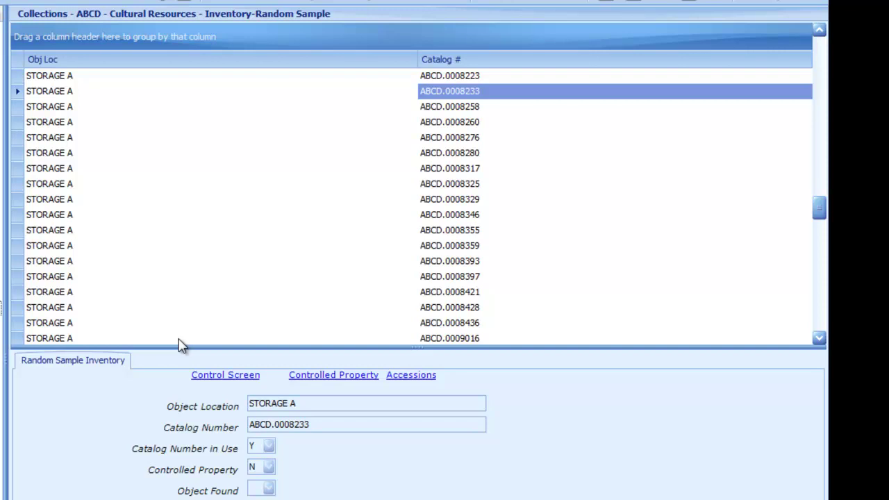
{"action": "key", "text": "Down"}
{"action": "key", "text": "Down"}
{"action": "key", "text": "Down"}
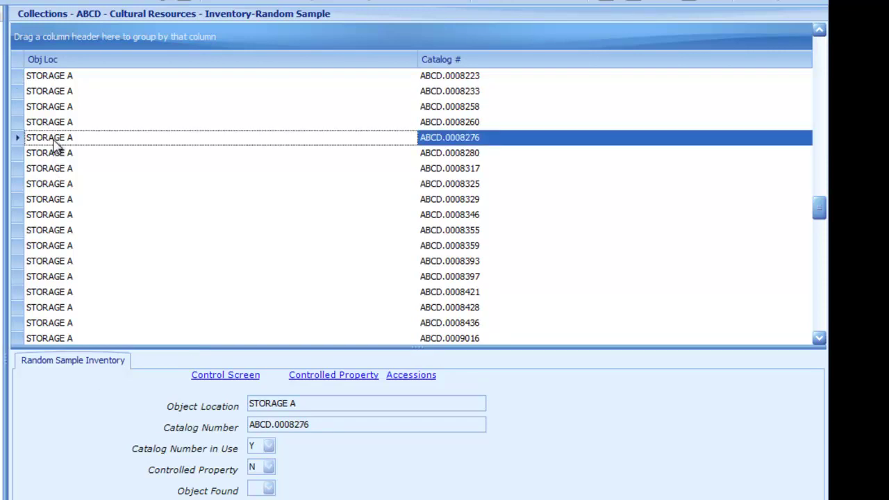
{"action": "left_click", "coordinate": [56, 217], "text": "shift"}
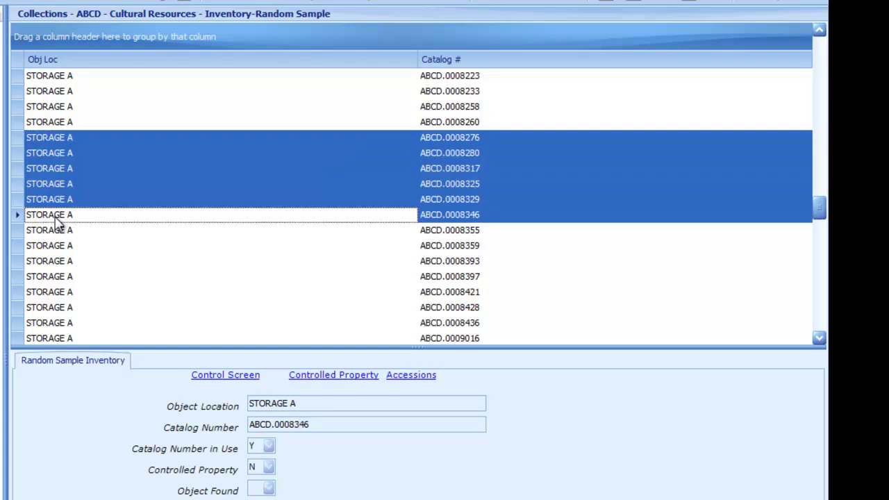
Select the non-adjacent records ABCD.0008359, ABCD.0008317, ABCD.0008397 and ABCD.0008260, and reduce the selection to ABCD.0008260 alone
{"action": "left_click", "coordinate": [71, 248]}
{"action": "left_click", "coordinate": [70, 171], "text": "ctrl"}
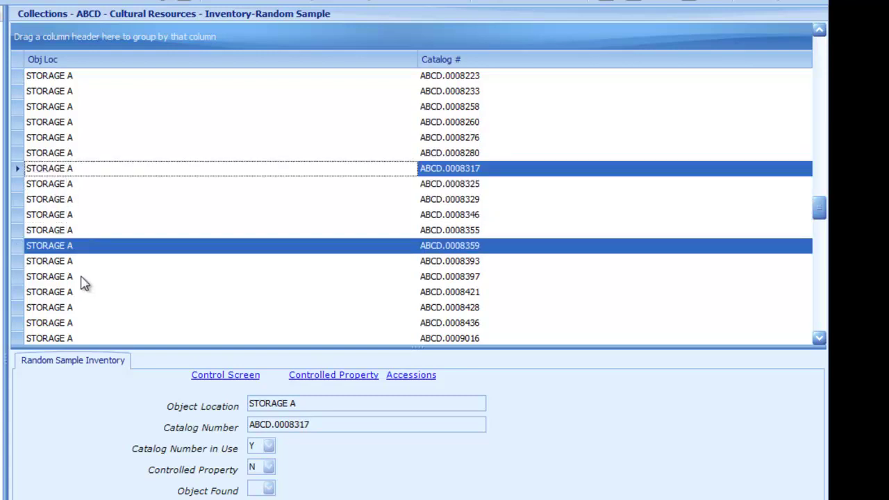
{"action": "left_click", "coordinate": [81, 278], "text": "ctrl"}
{"action": "left_click", "coordinate": [66, 123], "text": "ctrl"}
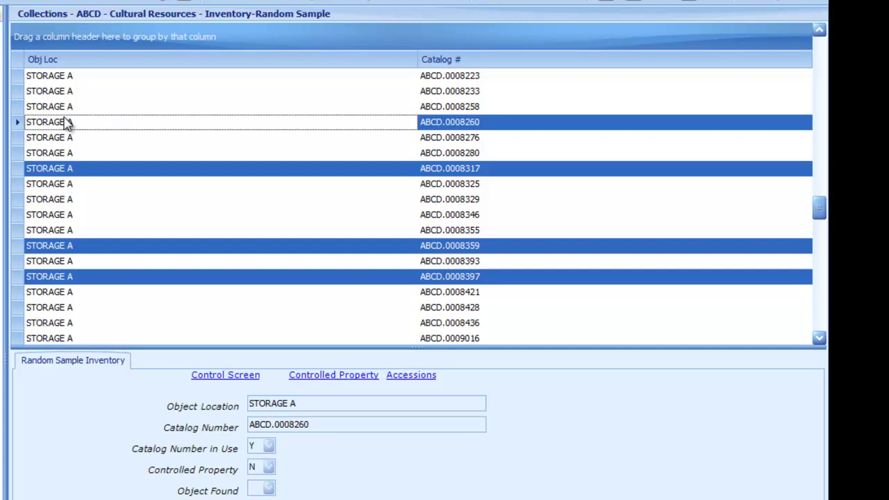
{"action": "left_click", "coordinate": [66, 123]}
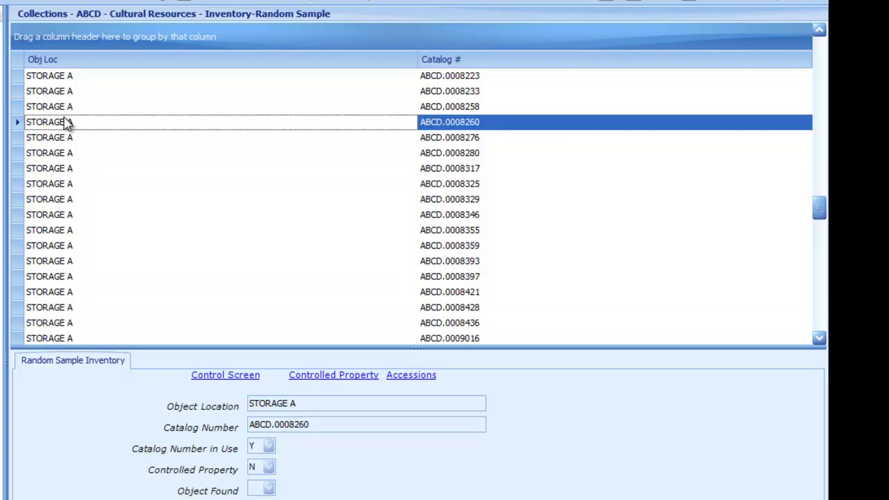
Select all random sample records and start Modify All Records, continuing to its data entry page
{"action": "key", "text": "ctrl+a"}
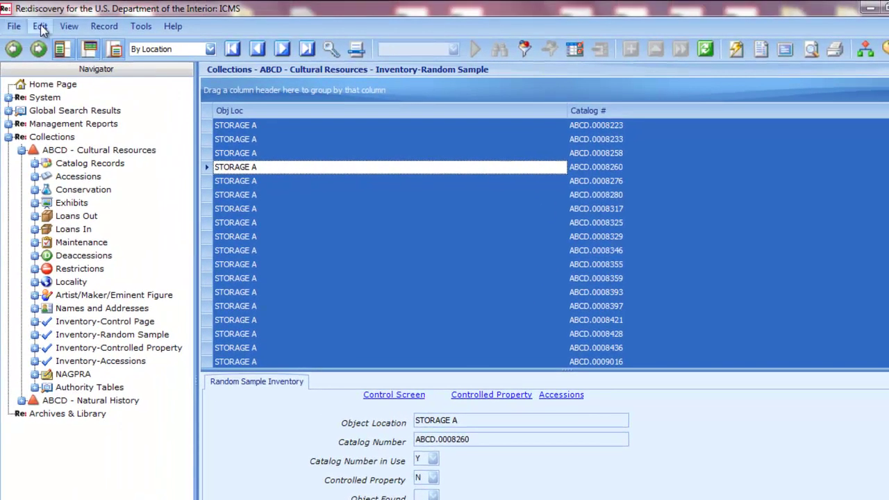
{"action": "left_click", "coordinate": [40, 26]}
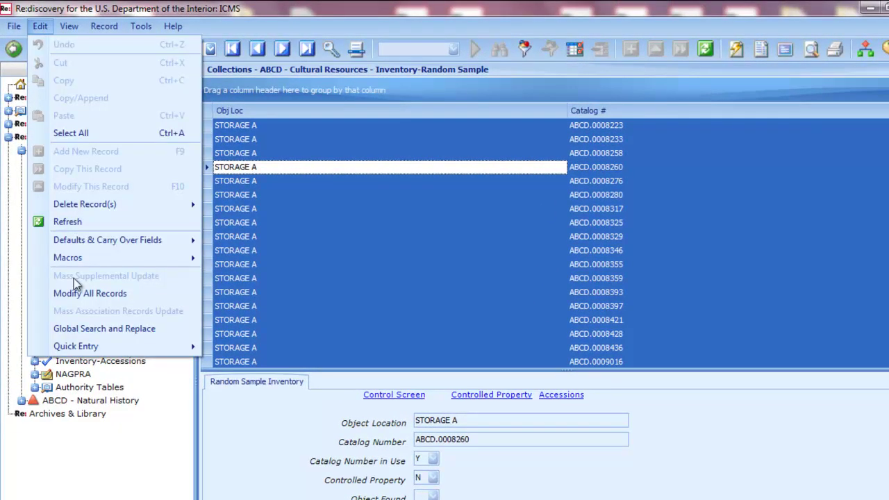
{"action": "left_click", "coordinate": [149, 293]}
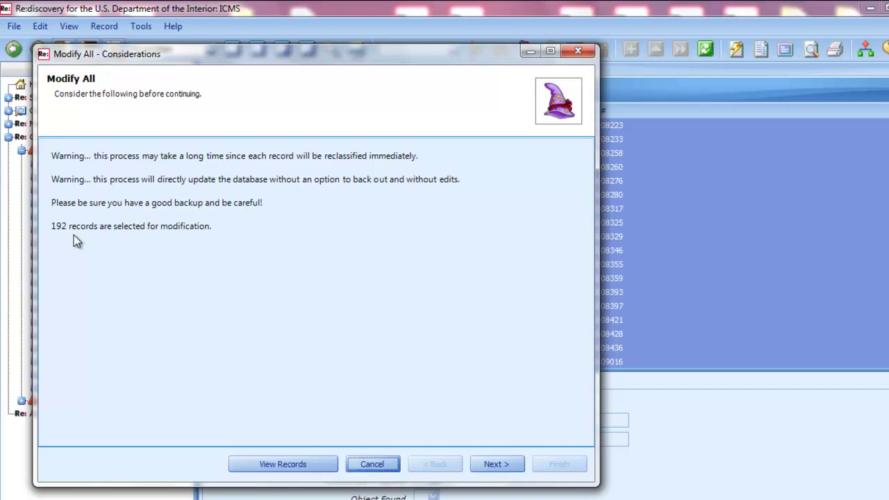
{"action": "left_click", "coordinate": [495, 464]}
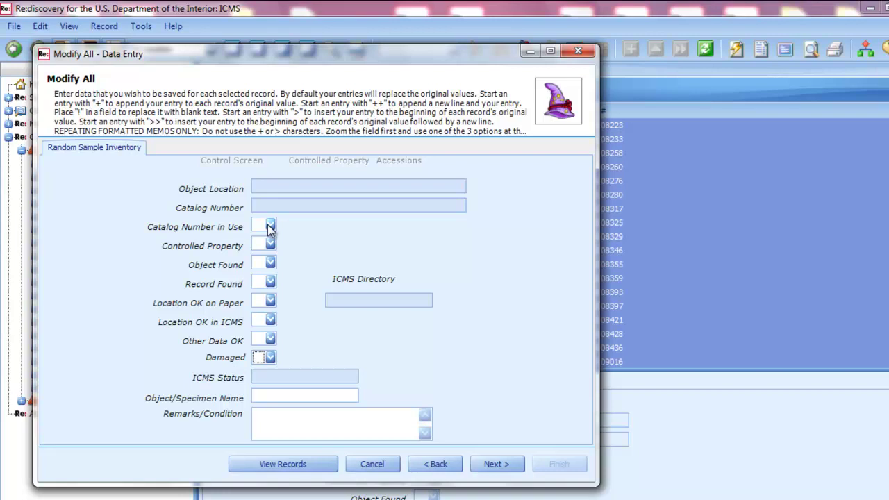
In Modify All, set Object Found, Record Found, both Location OK fields and Other Data OK to Y, Damaged to N, and cancel at verification
{"action": "left_click", "coordinate": [271, 264]}
{"action": "left_click", "coordinate": [273, 301]}
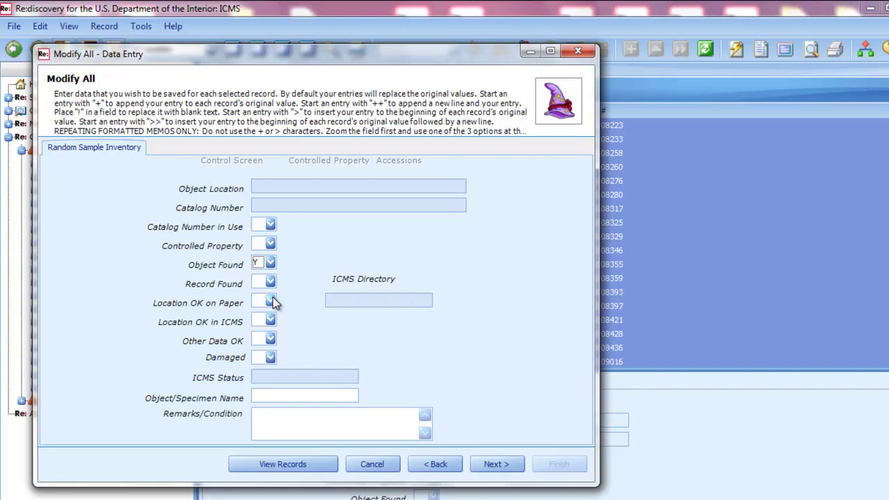
{"action": "key", "text": "Tab"}
{"action": "type", "text": "y"}
{"action": "key", "text": "Tab"}
{"action": "type", "text": "y"}
{"action": "key", "text": "Tab"}
{"action": "type", "text": "y"}
{"action": "key", "text": "Tab"}
{"action": "type", "text": "y"}
{"action": "key", "text": "Tab"}
{"action": "type", "text": "n"}
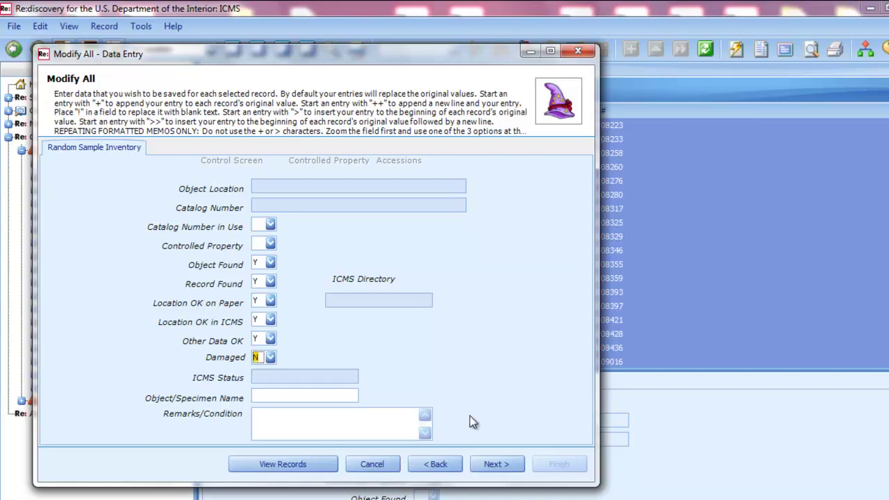
{"action": "left_click", "coordinate": [508, 464]}
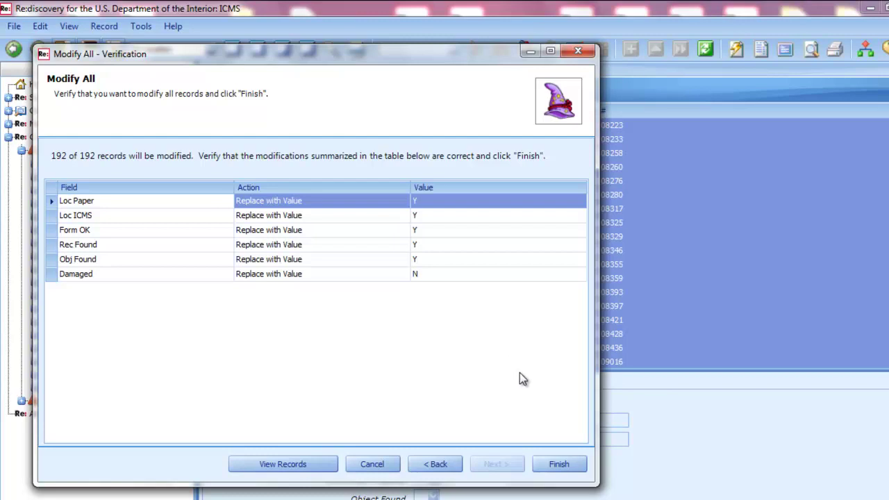
{"action": "left_click", "coordinate": [370, 464]}
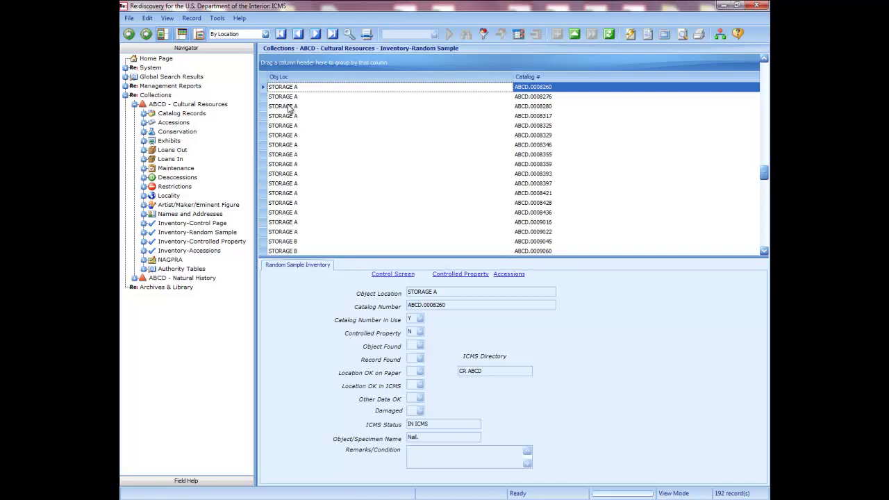
Select records ABCD.0008260 through ABCD.0008355 and open Quick Entry Formats Management
{"action": "left_click", "coordinate": [292, 144], "text": "shift"}
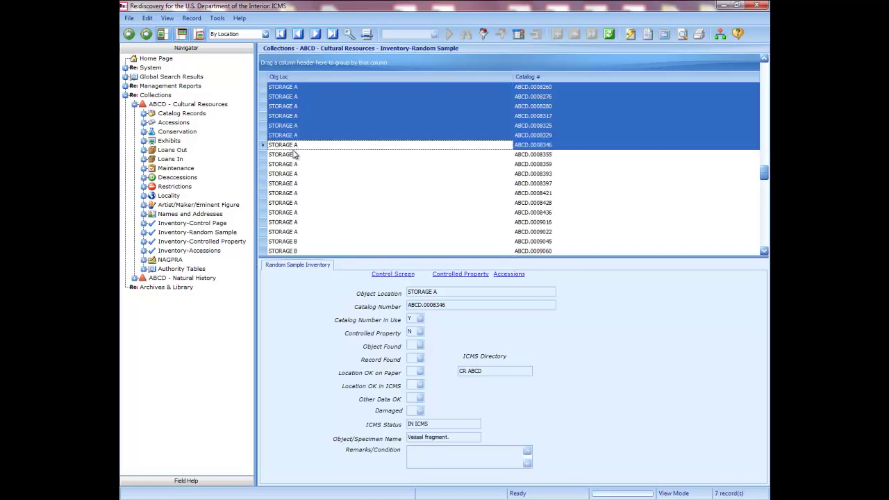
{"action": "left_click", "coordinate": [293, 154], "text": "shift"}
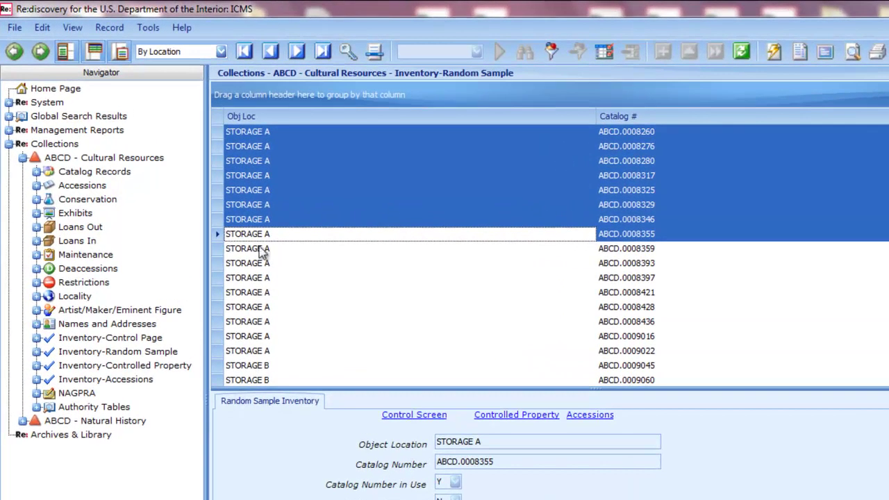
{"action": "left_click", "coordinate": [40, 27]}
{"action": "mouse_move", "coordinate": [210, 364]}
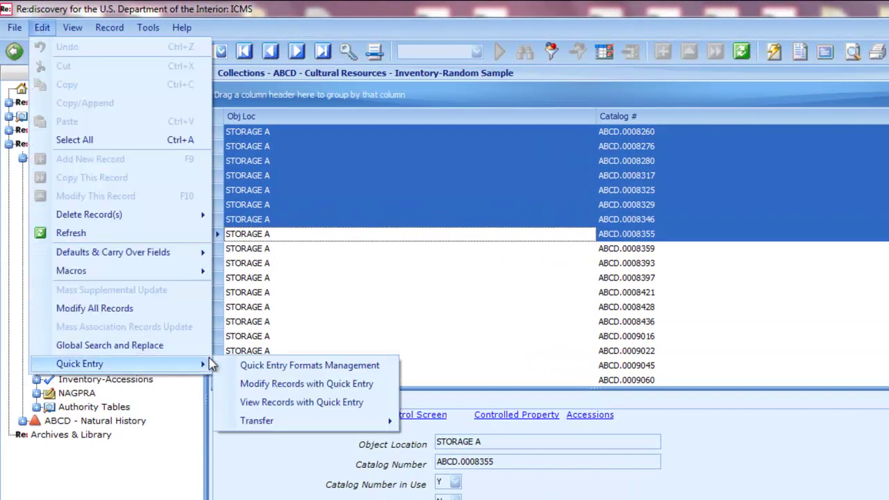
{"action": "left_click", "coordinate": [380, 369]}
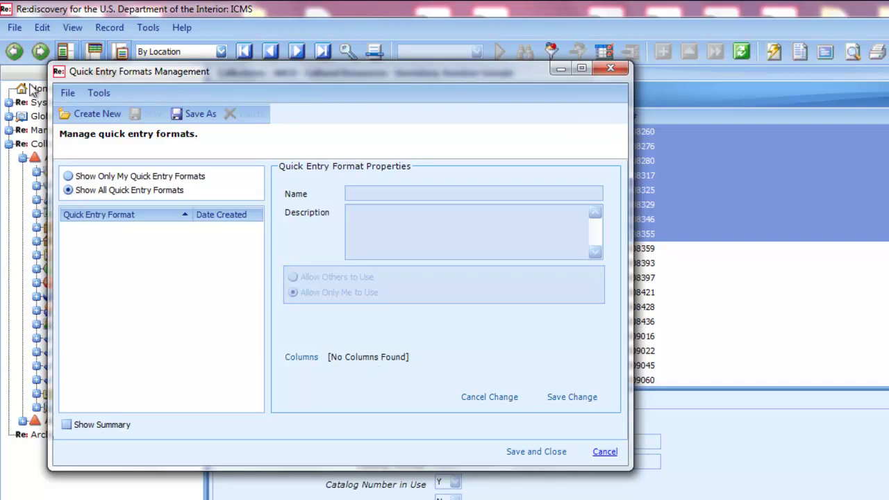
Create a new quick entry format named Random Sample
{"action": "left_click", "coordinate": [78, 116]}
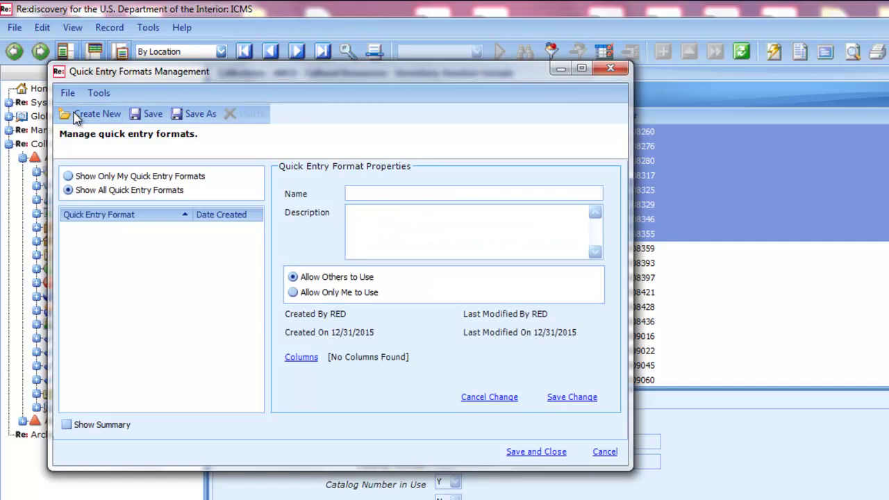
{"action": "left_click", "coordinate": [367, 193]}
{"action": "type", "text": "Random Sample"}
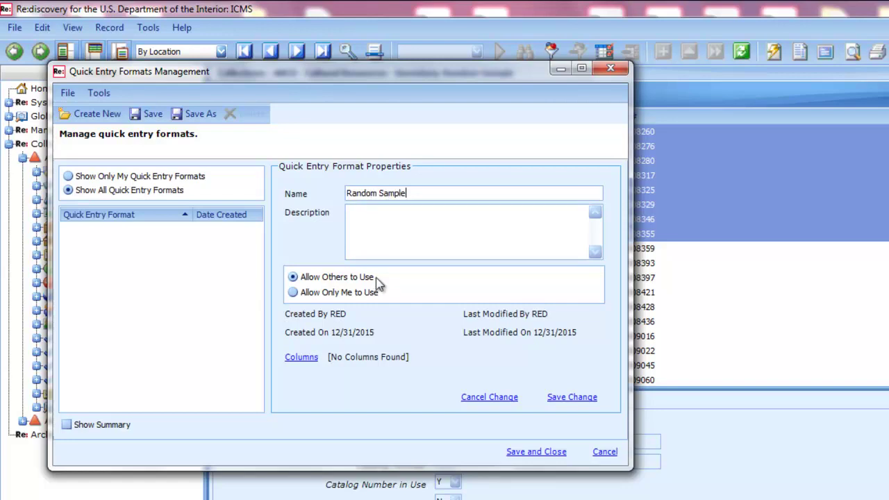
Open the column selection for the Random Sample format and add Catalog #, Obj Found, Rec Found and Loc Paper
{"action": "left_click", "coordinate": [310, 361]}
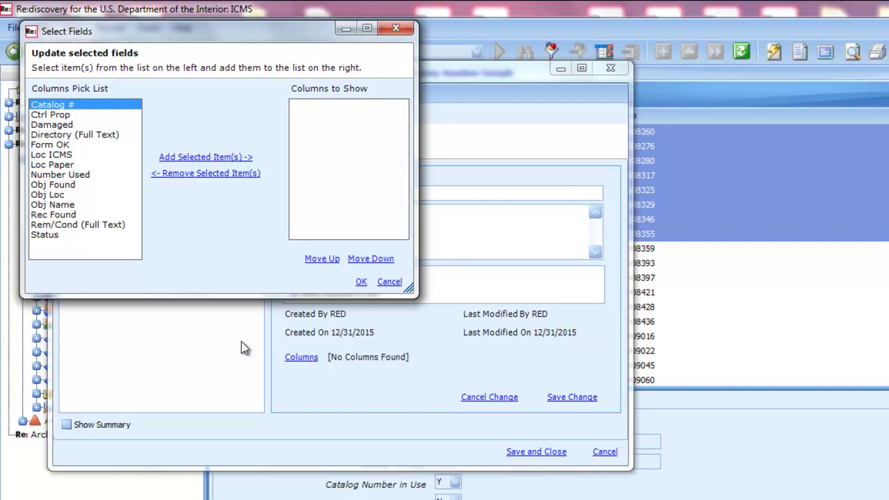
{"action": "left_click", "coordinate": [189, 158]}
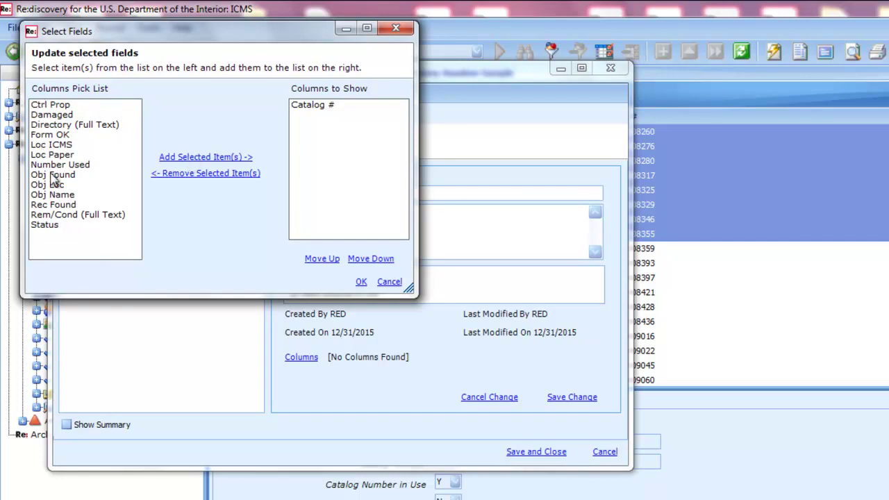
{"action": "left_click", "coordinate": [54, 175]}
{"action": "left_click", "coordinate": [183, 158]}
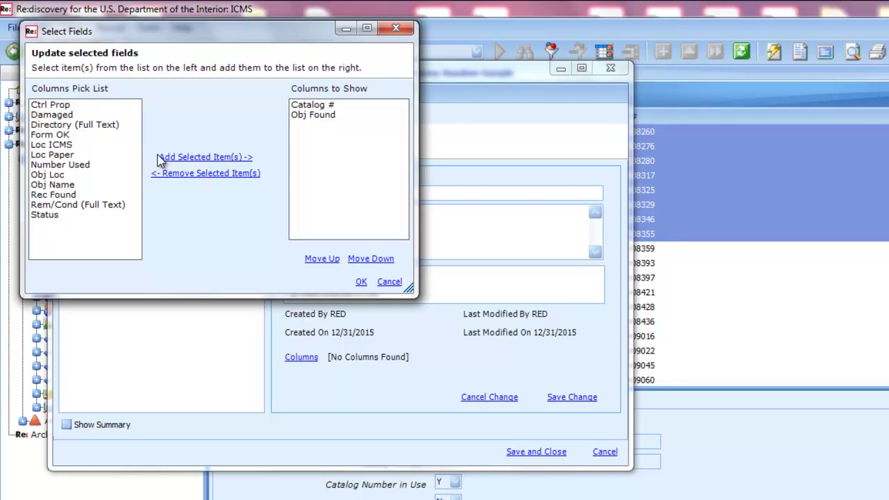
{"action": "left_click", "coordinate": [54, 194]}
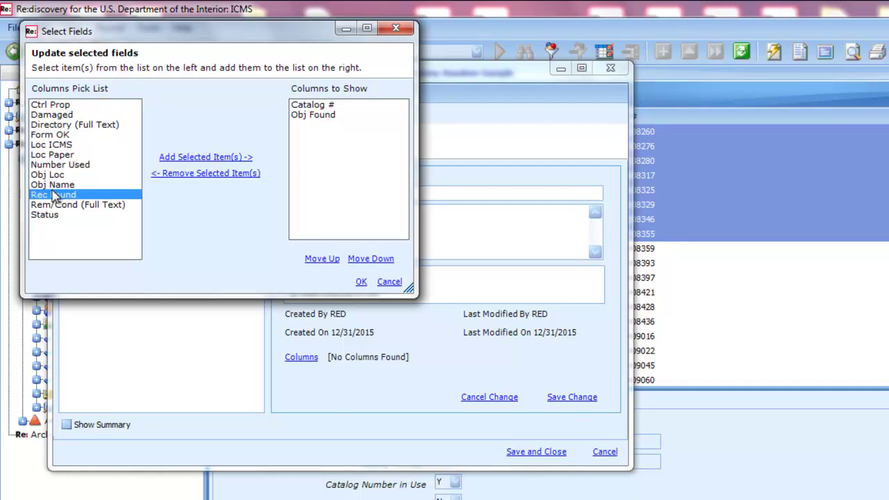
{"action": "left_click", "coordinate": [179, 158]}
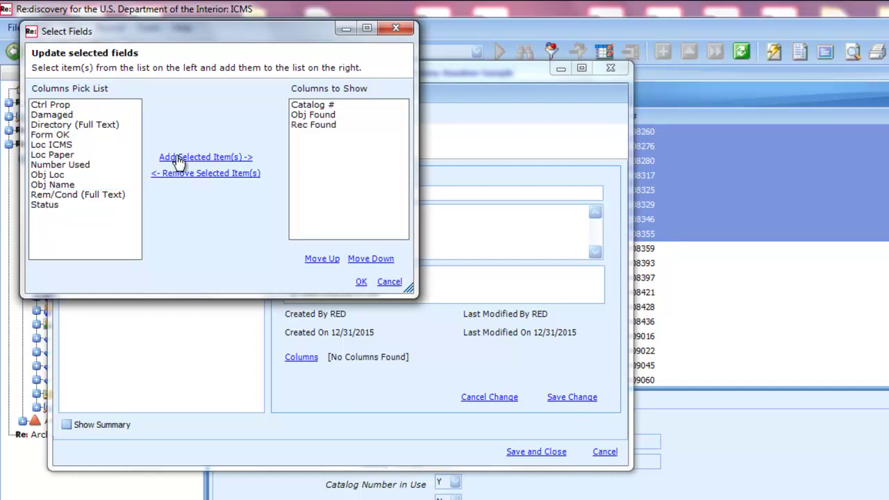
{"action": "left_click", "coordinate": [57, 154]}
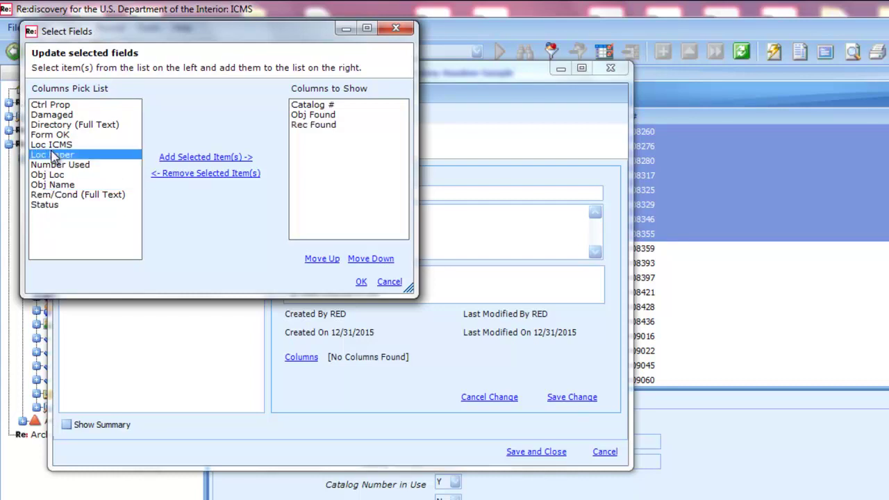
{"action": "left_click", "coordinate": [187, 160]}
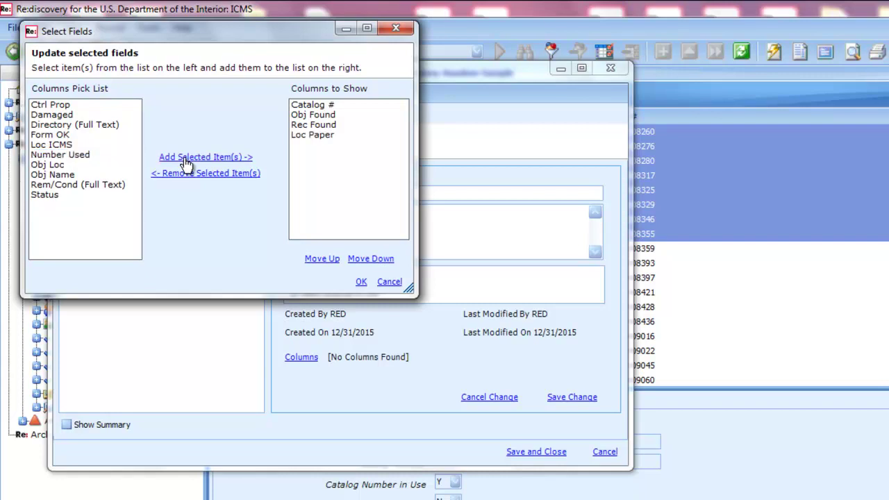
Add the Loc ICMS, Form OK and Damaged columns to the Random Sample format, then save and close it
{"action": "left_click", "coordinate": [66, 146]}
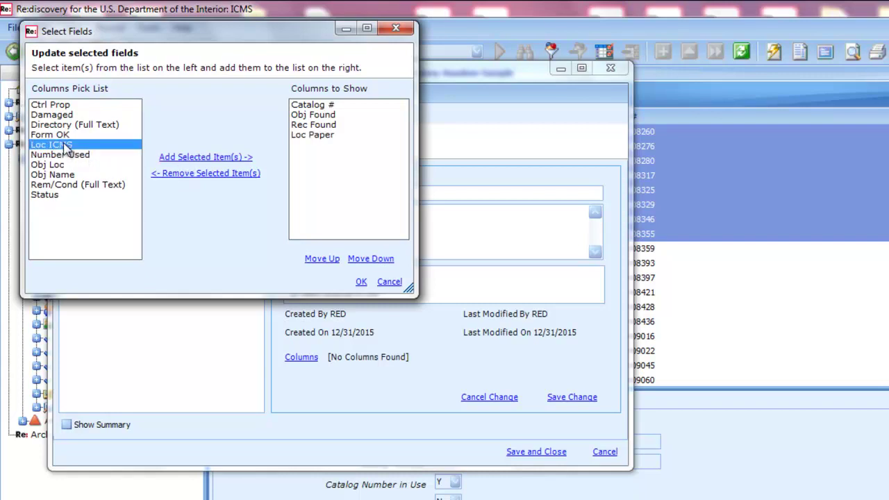
{"action": "left_click", "coordinate": [193, 160]}
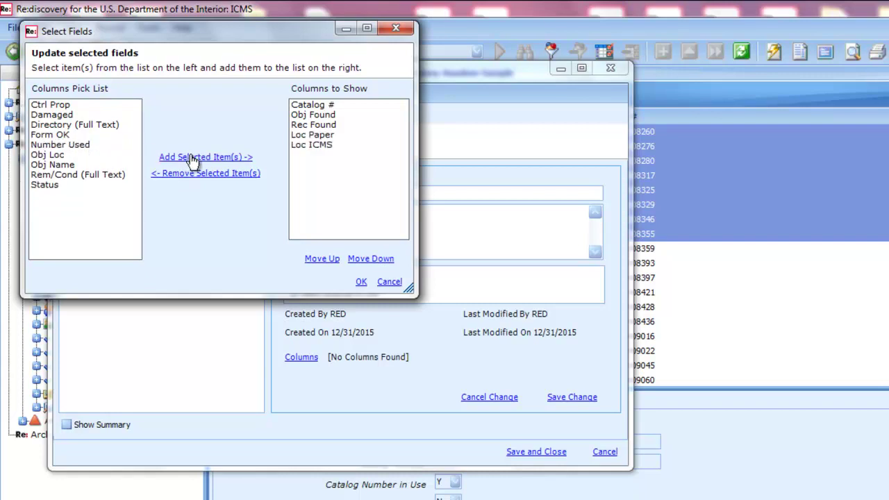
{"action": "left_click", "coordinate": [61, 136]}
{"action": "left_click", "coordinate": [210, 159]}
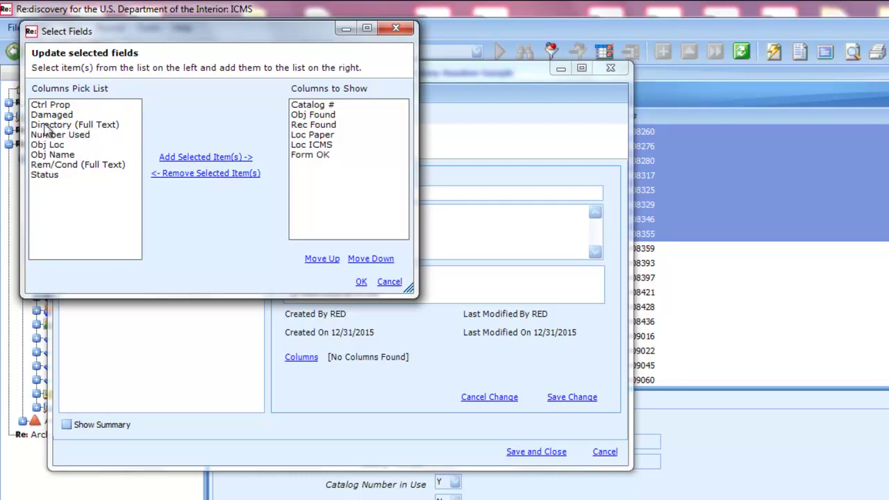
{"action": "left_click", "coordinate": [52, 115]}
{"action": "left_click", "coordinate": [223, 162]}
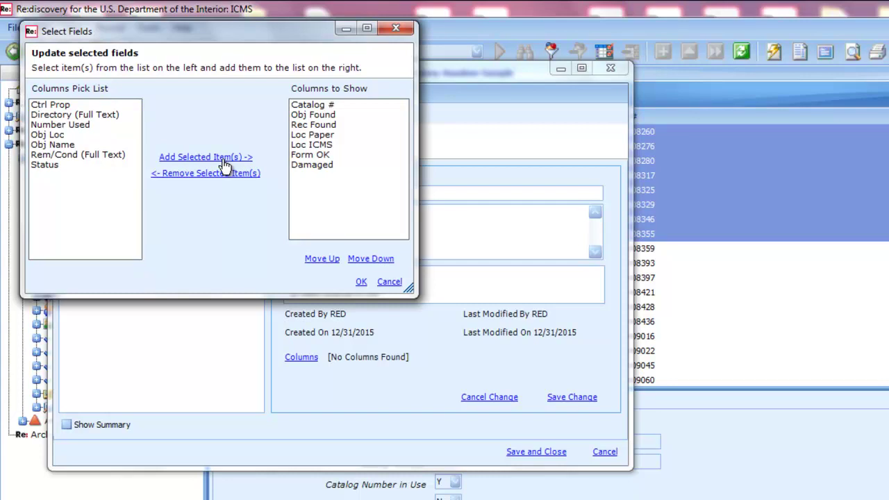
{"action": "left_click", "coordinate": [309, 165]}
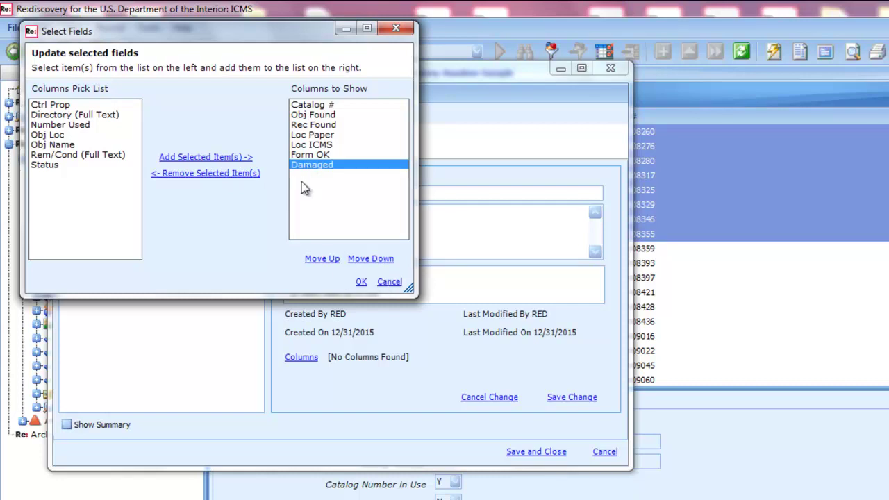
{"action": "left_click", "coordinate": [360, 282]}
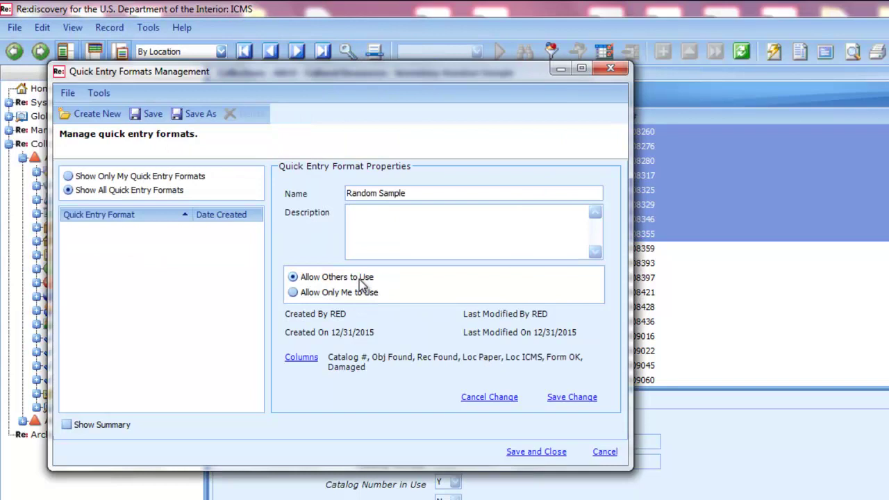
{"action": "left_click", "coordinate": [533, 452]}
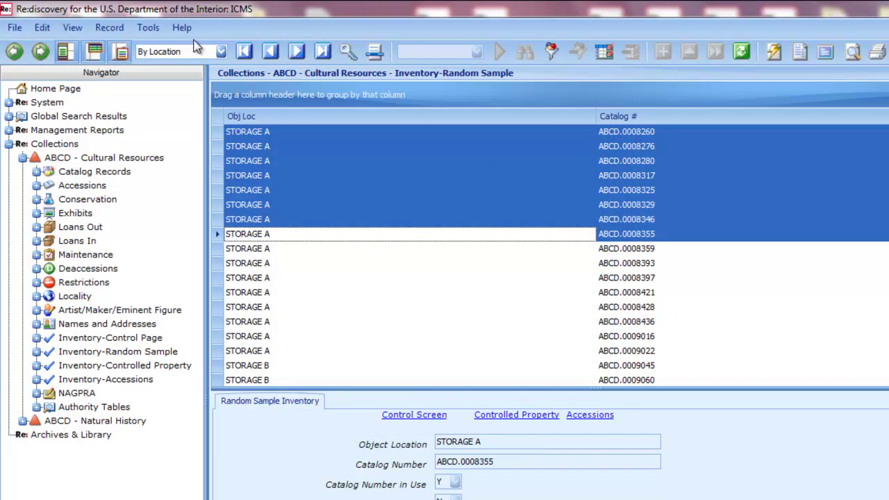
Open the selected records for modification in Quick Entry using the Random Sample format
{"action": "left_click", "coordinate": [47, 31]}
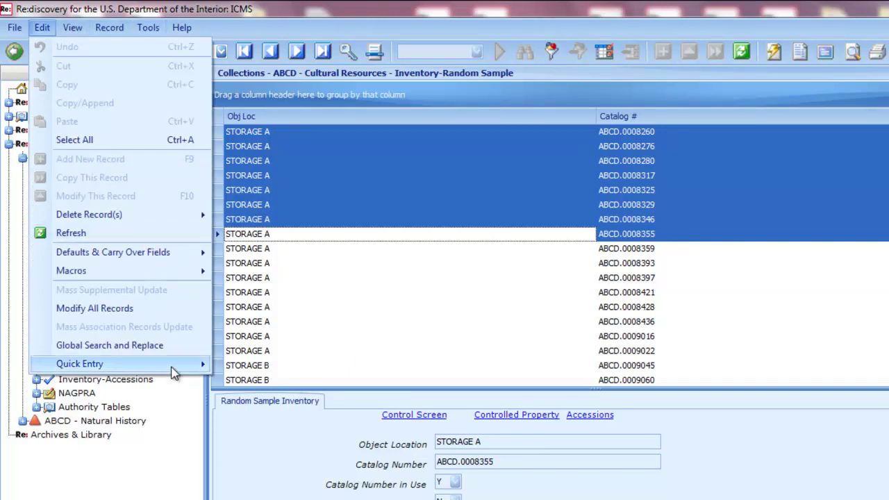
{"action": "mouse_move", "coordinate": [175, 367]}
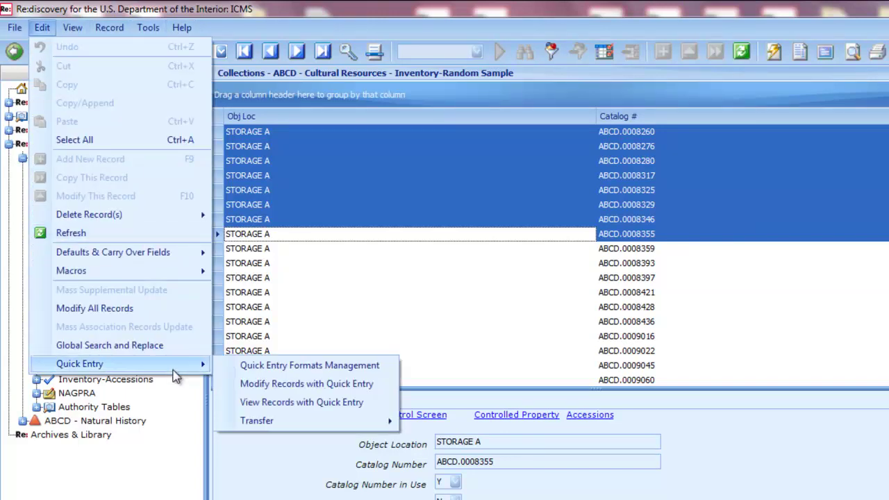
{"action": "left_click", "coordinate": [261, 393]}
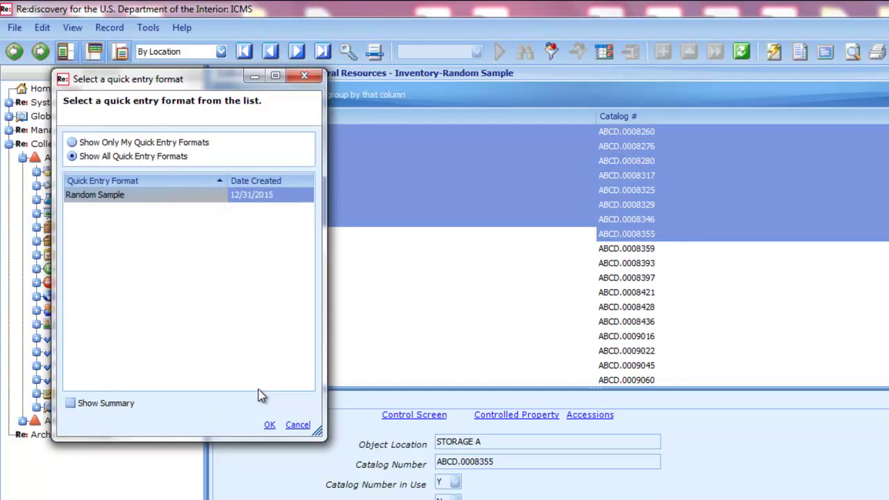
{"action": "left_click", "coordinate": [109, 200]}
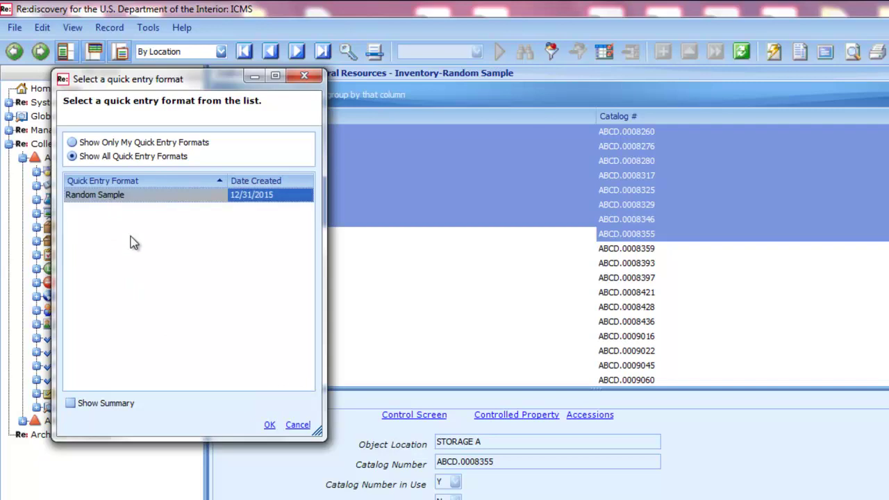
{"action": "left_click", "coordinate": [270, 426]}
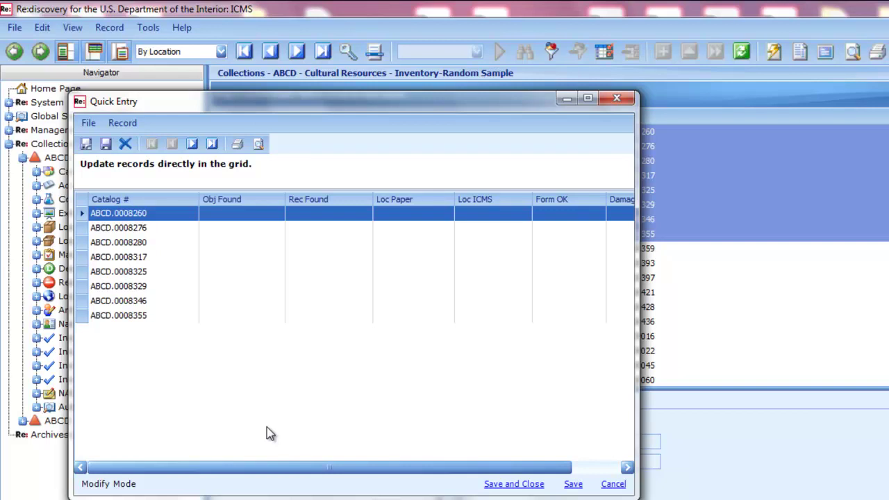
Enter Y as Obj Found for records ABCD.0008260 through ABCD.0008355 in the Quick Entry grid, and cancel Quick Entry
{"action": "left_click", "coordinate": [263, 221]}
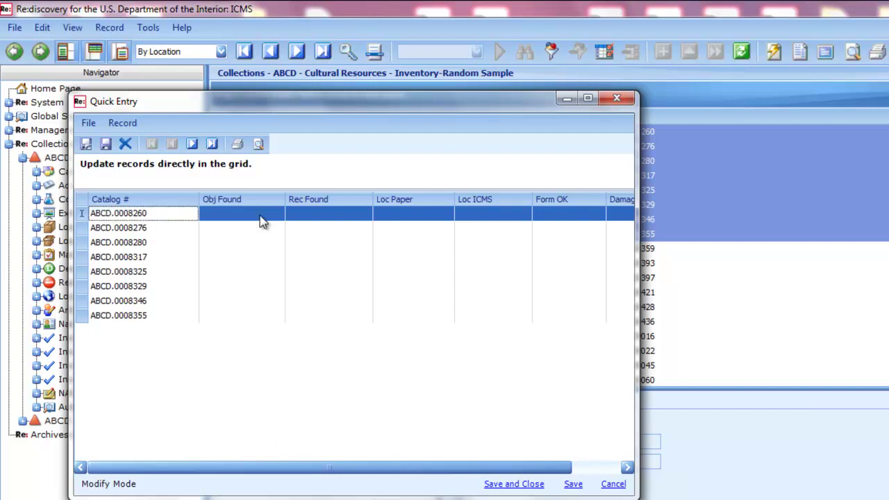
{"action": "left_click", "coordinate": [263, 221]}
{"action": "type", "text": "Y"}
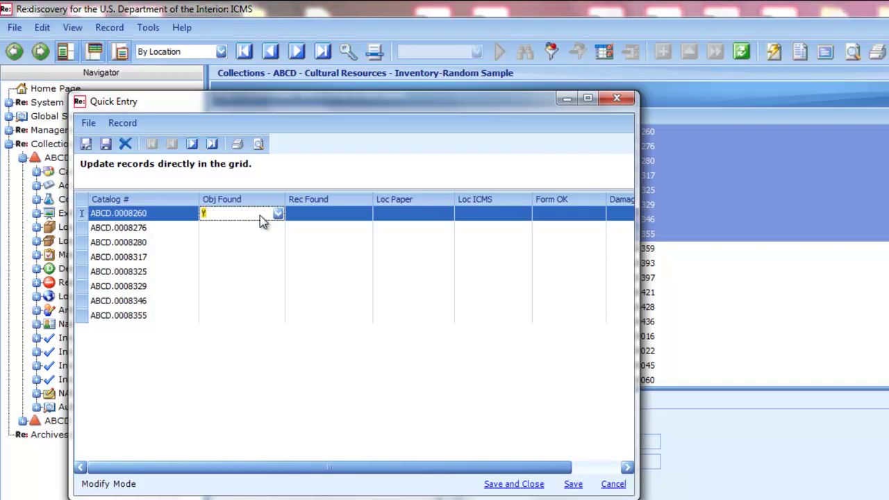
{"action": "key", "text": "Down"}
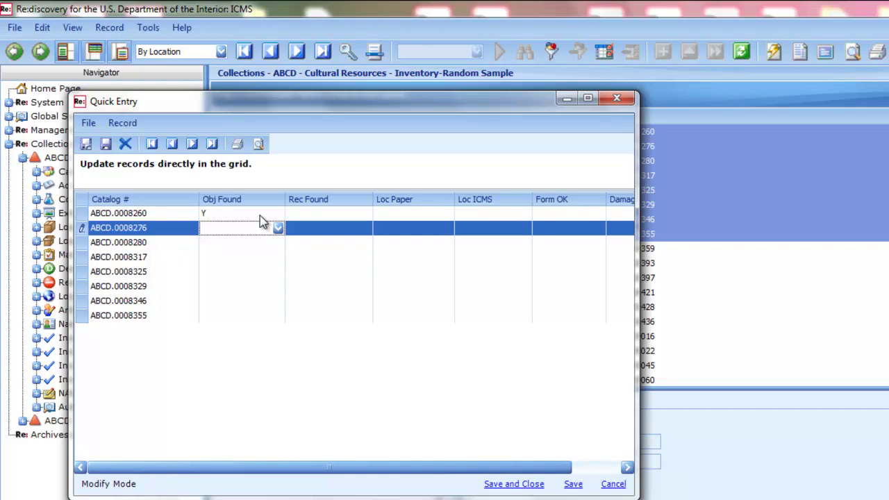
{"action": "type", "text": "Y"}
{"action": "key", "text": "Down"}
{"action": "type", "text": "Y"}
{"action": "key", "text": "Down"}
{"action": "type", "text": "Y"}
{"action": "key", "text": "Down"}
{"action": "type", "text": "Y"}
{"action": "key", "text": "Down"}
{"action": "type", "text": "Y"}
{"action": "key", "text": "Down"}
{"action": "key", "text": "y"}
{"action": "key", "text": "Down"}
{"action": "type", "text": "Y"}
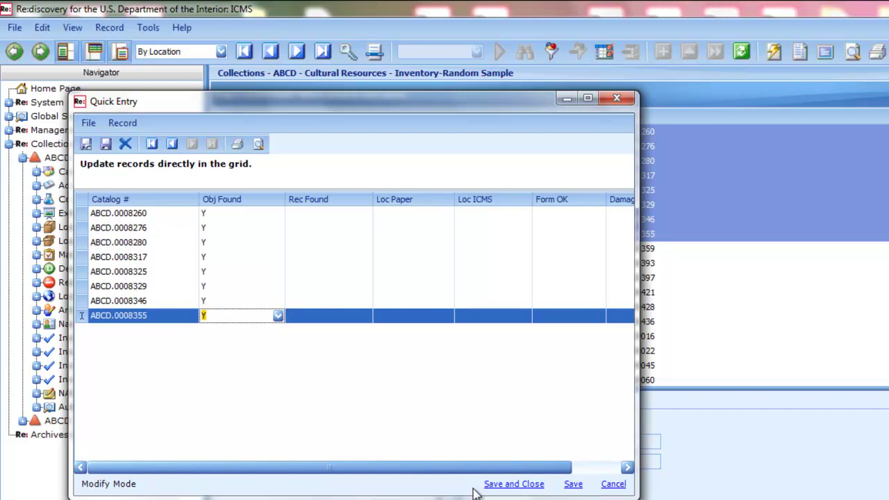
{"action": "left_click", "coordinate": [620, 488]}
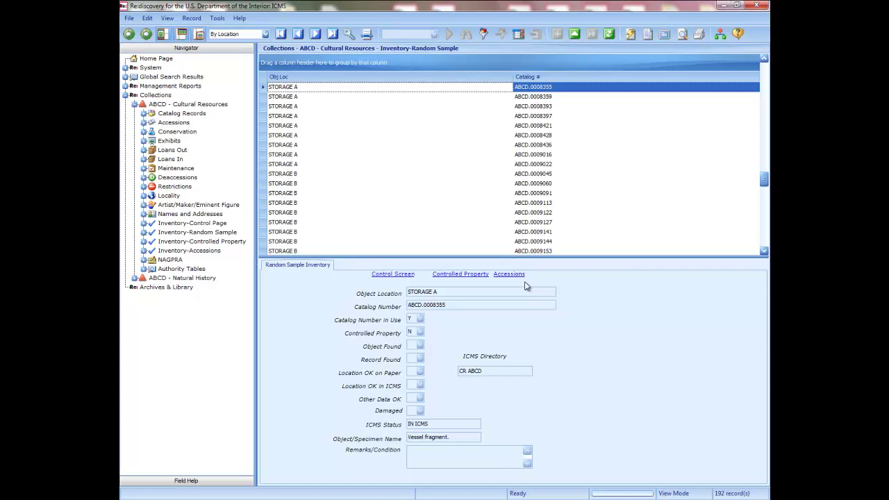
View the Inventory-Control Page of ABCD - Cultural Resources and return to Inventory-Random Sample
{"action": "left_click", "coordinate": [208, 224]}
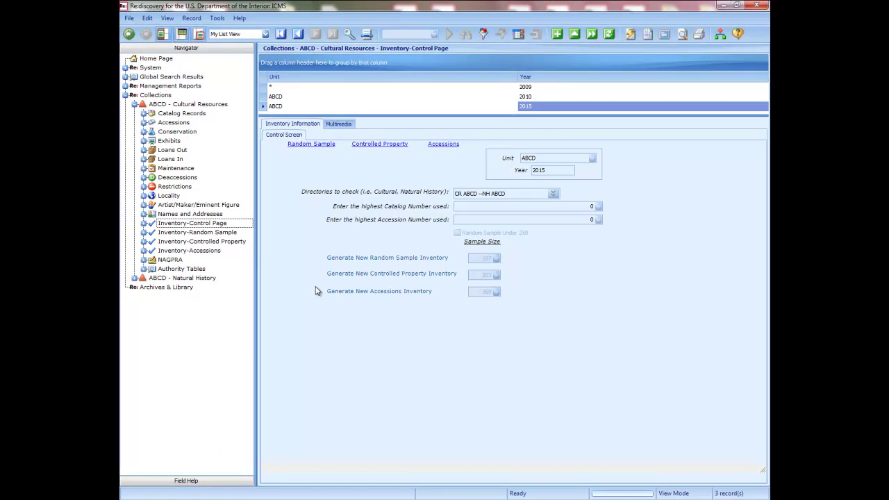
{"action": "left_click", "coordinate": [173, 234]}
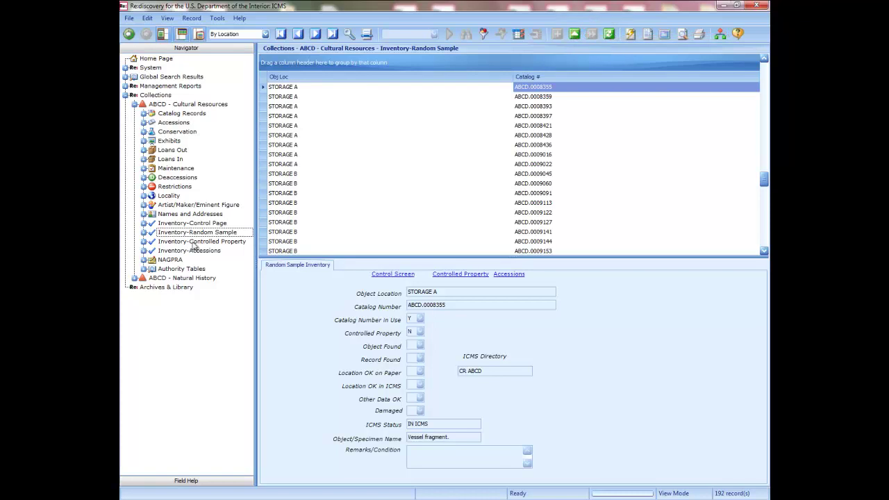
View the Inventory-Controlled Property records and the blank form for adding a new record, cancelling the form without an entry
{"action": "left_click", "coordinate": [193, 242]}
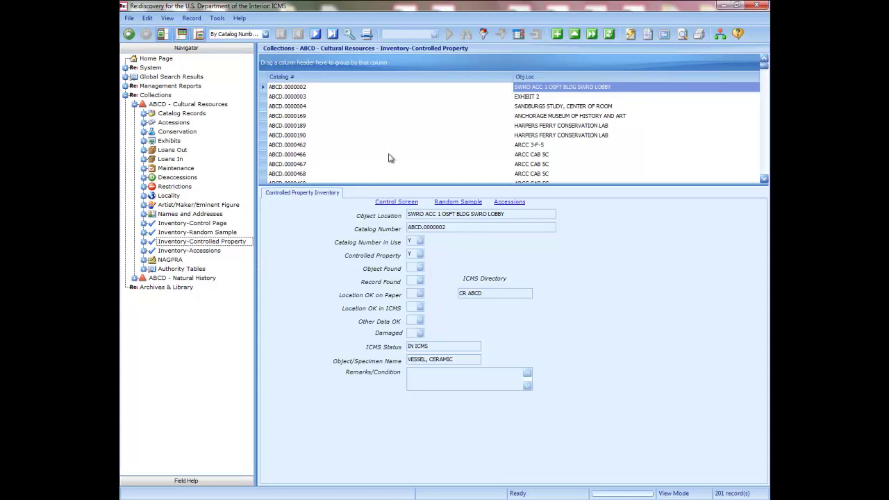
{"action": "left_click", "coordinate": [557, 34]}
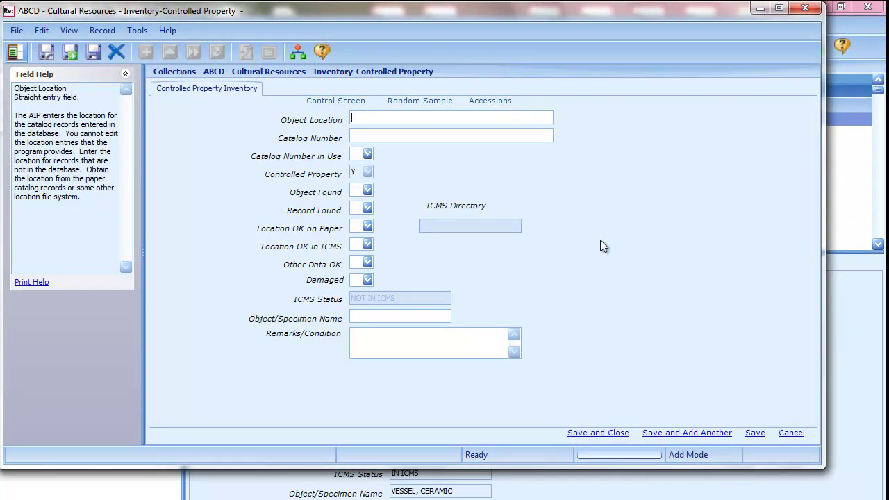
{"action": "left_click", "coordinate": [791, 432]}
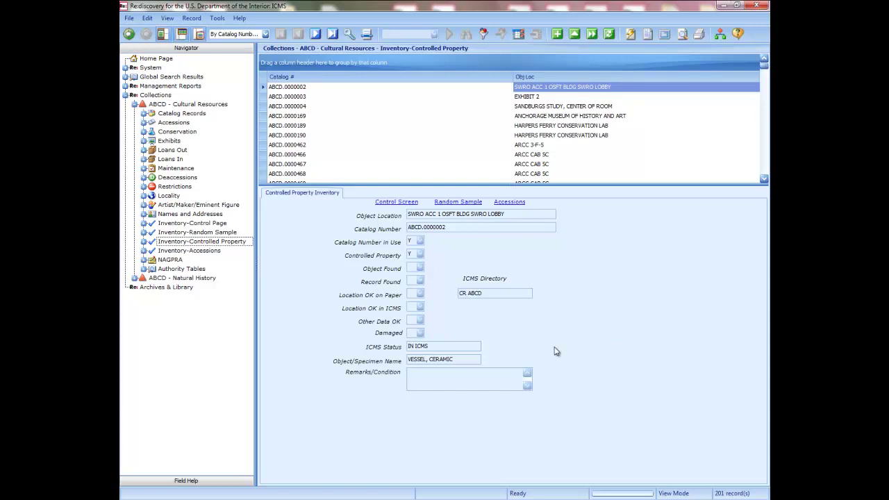
View the Inventory-Accessions records of ABCD - Cultural Resources and return to the Home Page
{"action": "left_click", "coordinate": [215, 253]}
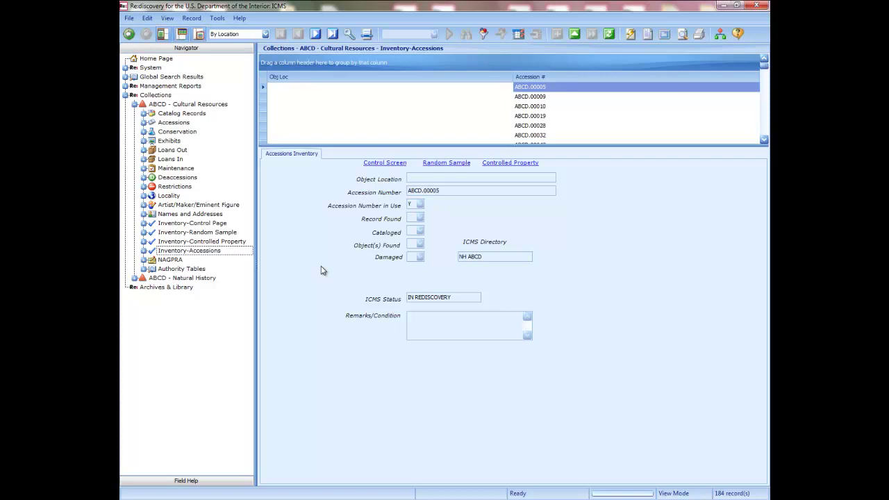
{"action": "left_click", "coordinate": [168, 63]}
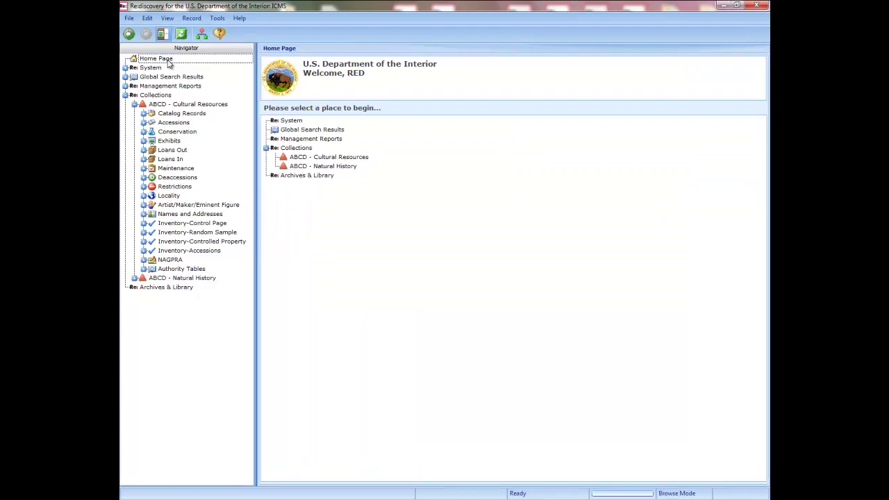